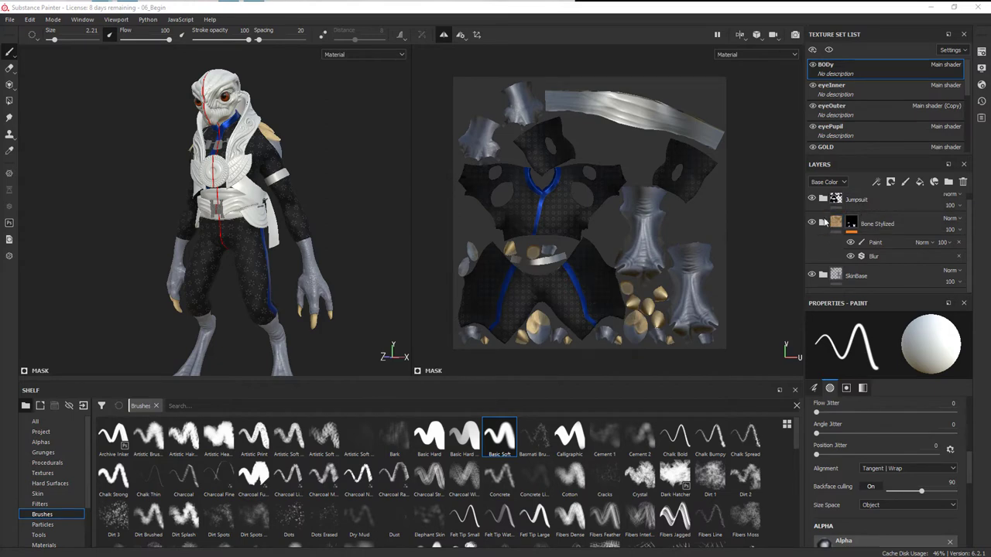
Select the PADDING texture set and frame the character's head and collar in the 3D view.
scroll(888, 106, down, 5)
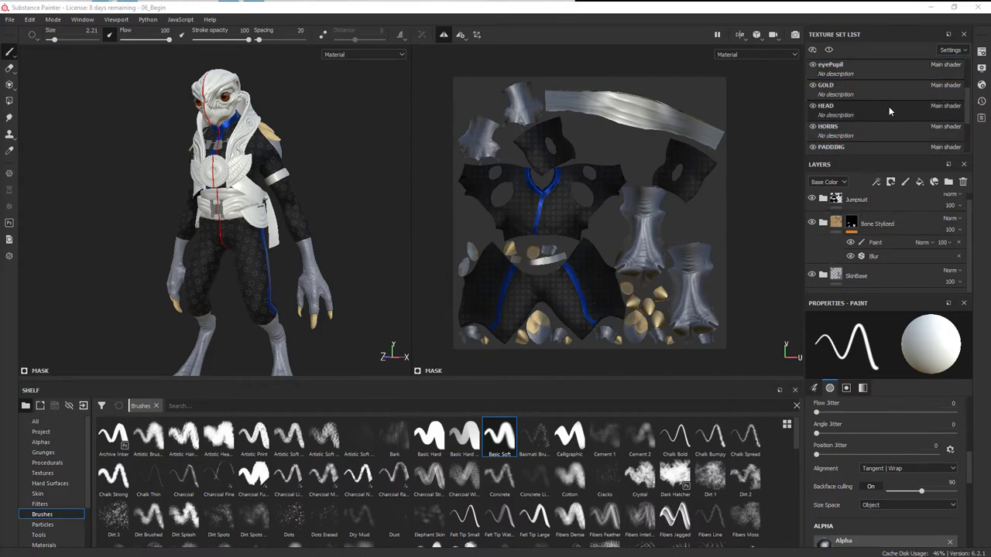
click(867, 90)
key(e)
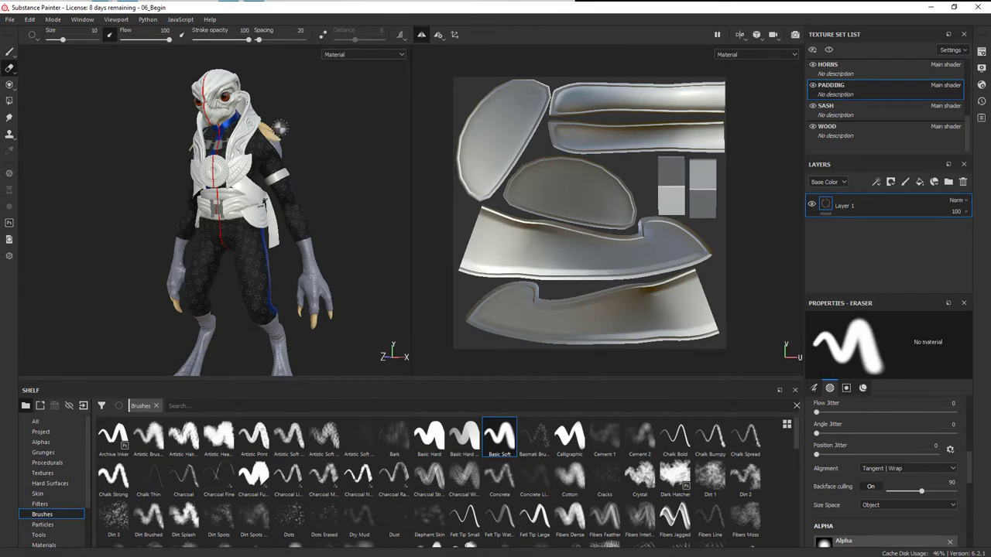
scroll(279, 127, up, 5)
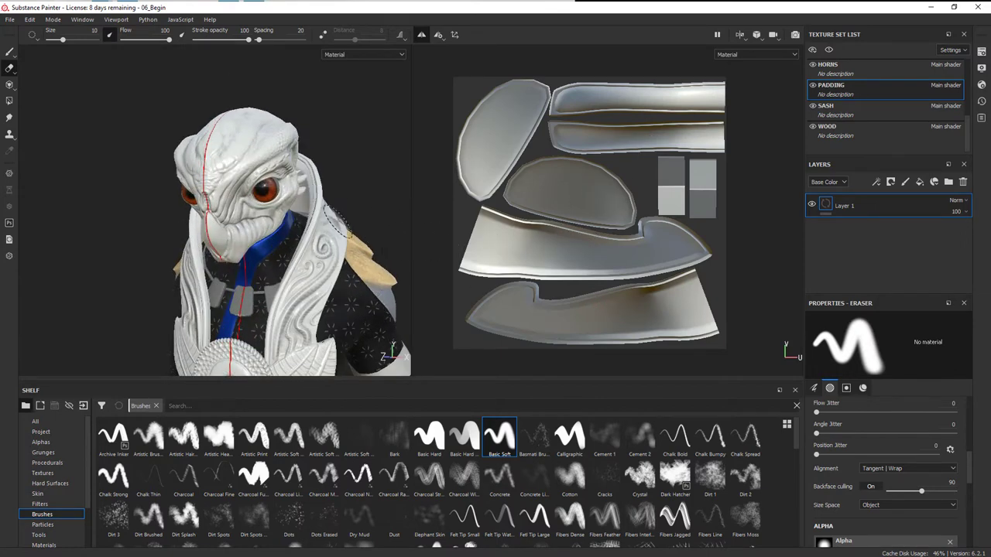
mouse_move(338, 221)
alt+middle_down()
mouse_move(311, 116)
mouse_move(316, 137)
mouse_move(282, 197)
alt+middle_up()
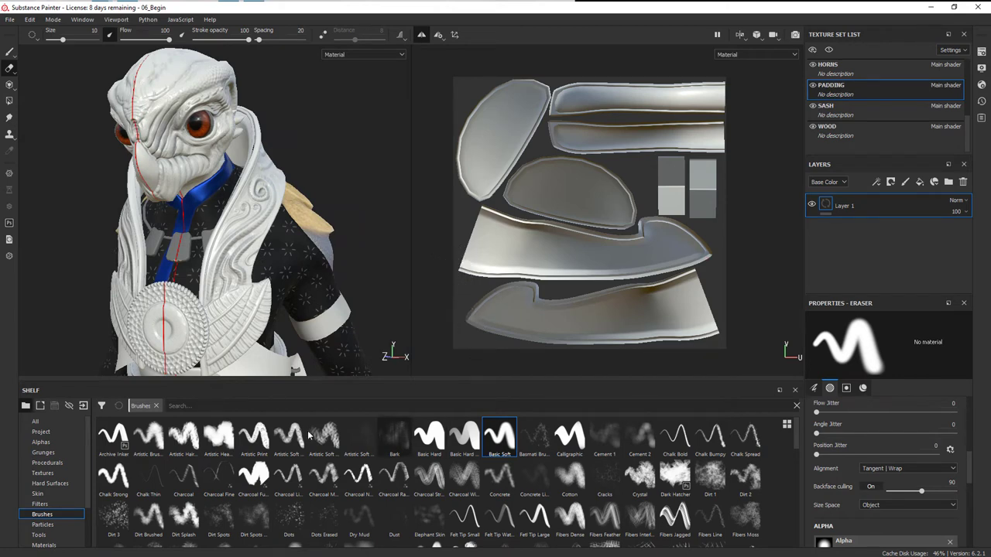
Browse the materials and smart materials, and add the Fabric Soft Denim material to the PADDING layer stack above Layer 1.
scroll(54, 495, down, 3)
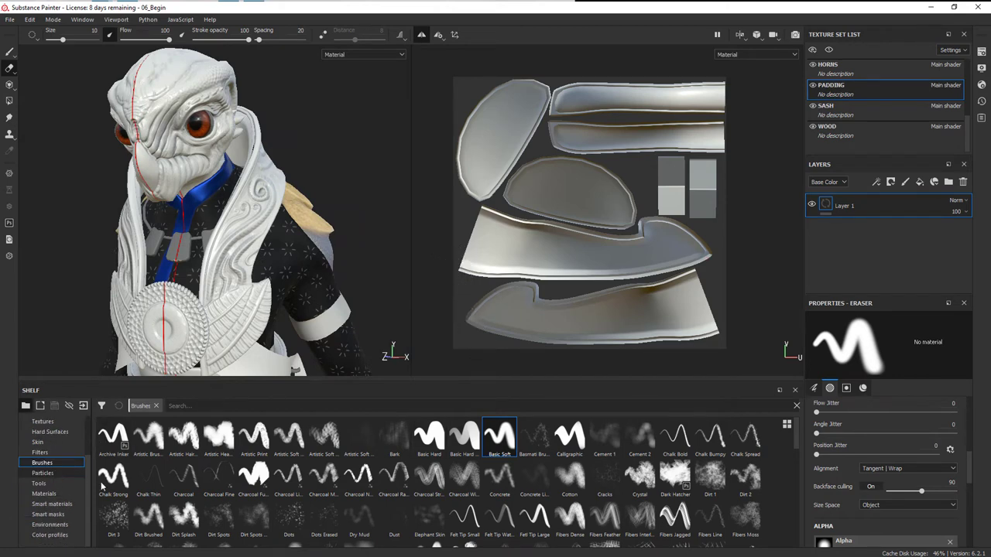
click(59, 495)
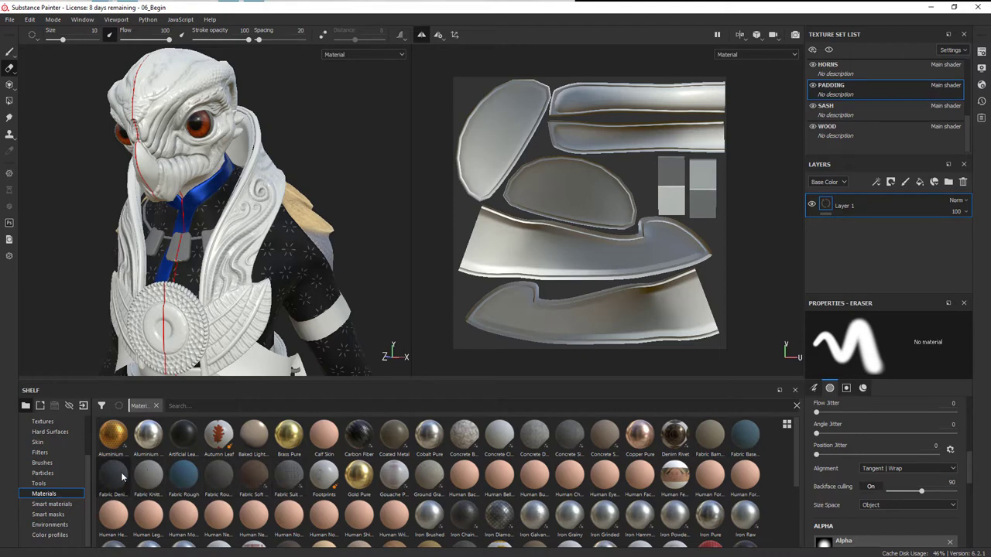
click(68, 505)
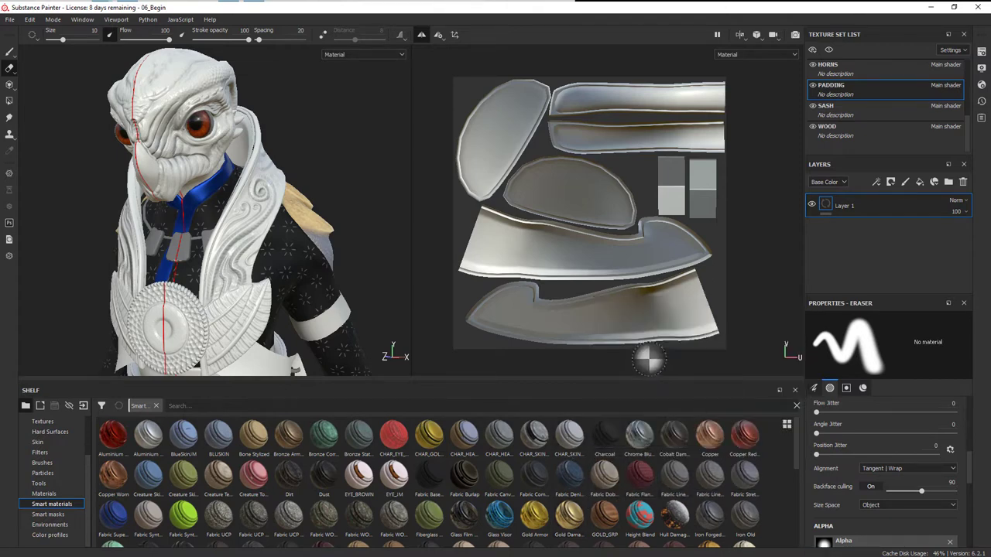
drag(649, 358, 943, 258)
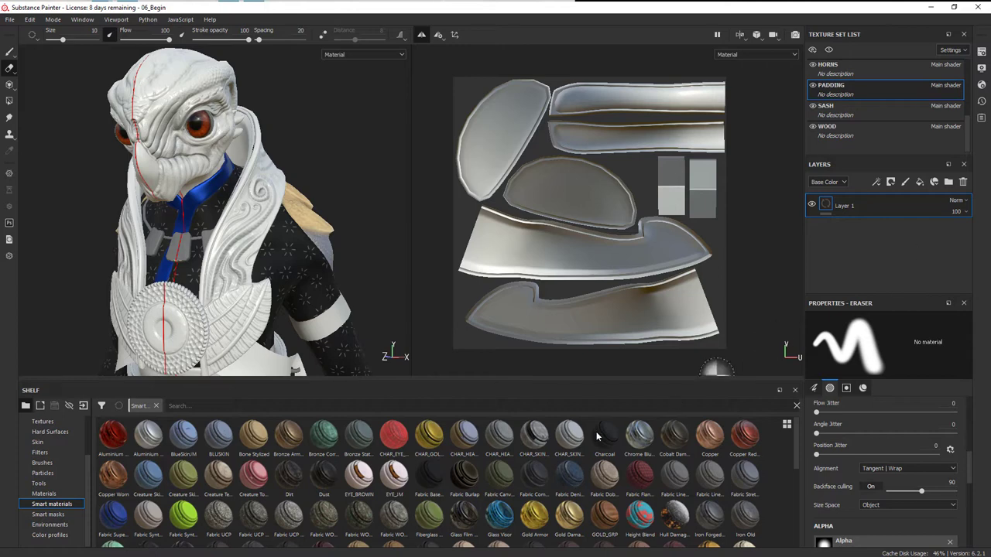
click(51, 494)
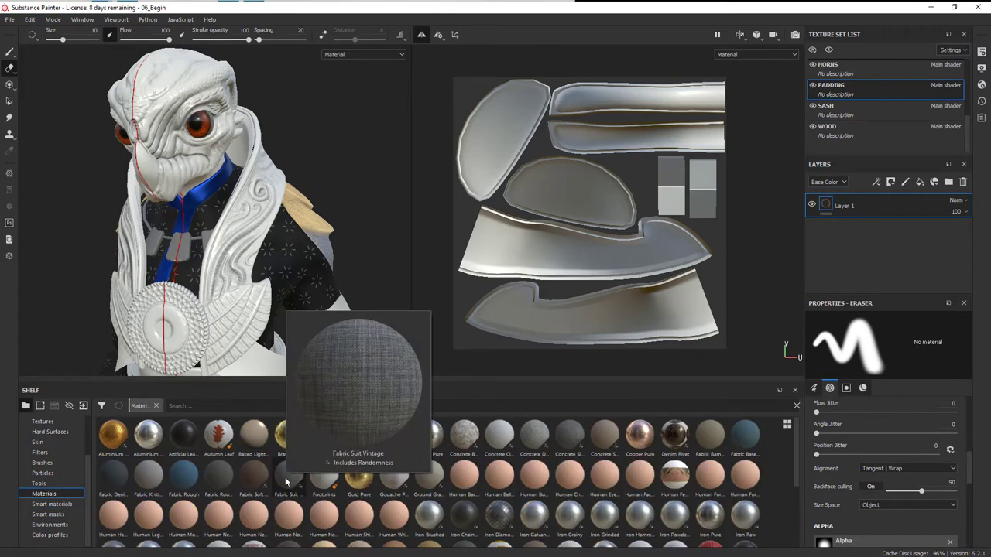
mouse_move(261, 482)
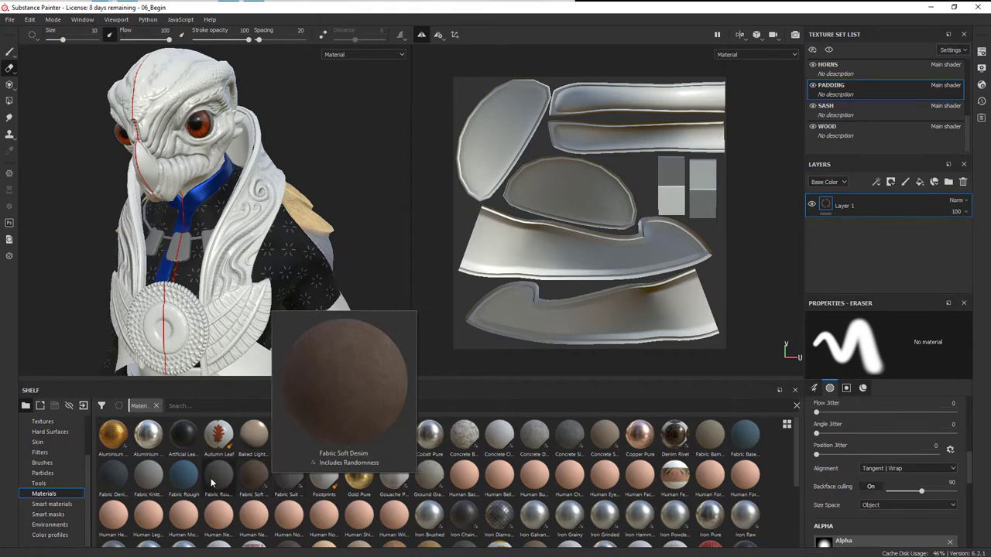
drag(253, 482, 871, 207)
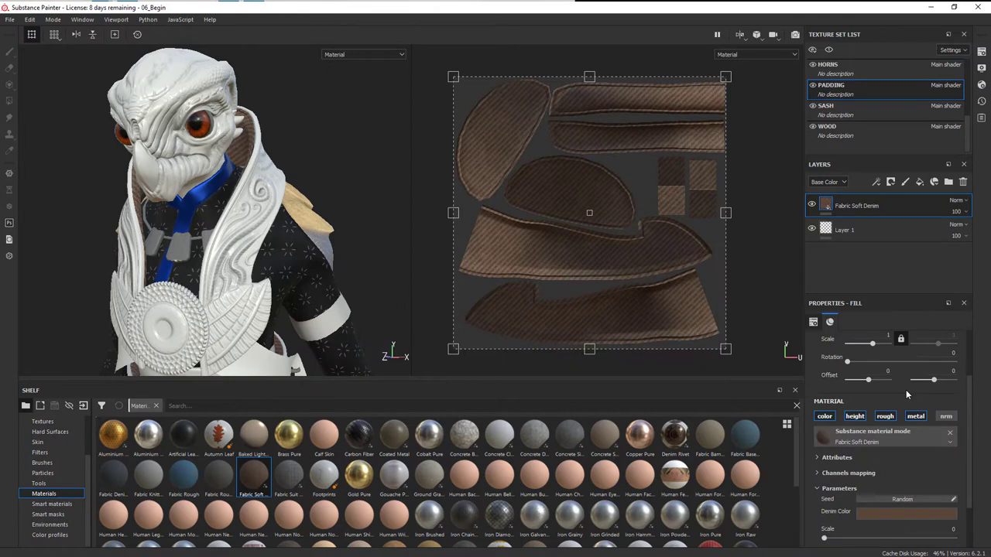
Inspect the denim inside the collar and set the Fabric Soft Denim material's Scale parameter to 0.61.
alt+drag(262, 176, 286, 223)
alt+right_drag(286, 223, 329, 233)
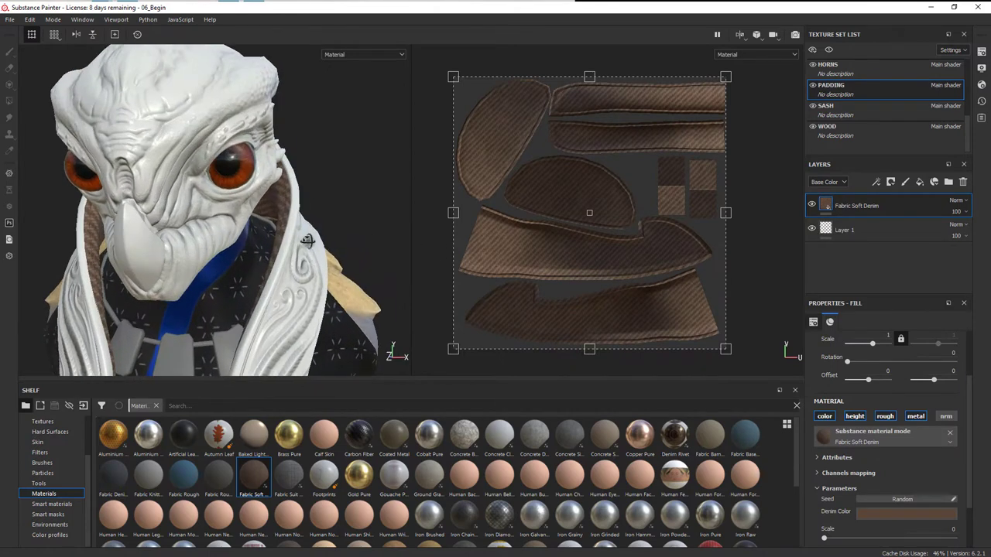
alt+drag(329, 234, 270, 246)
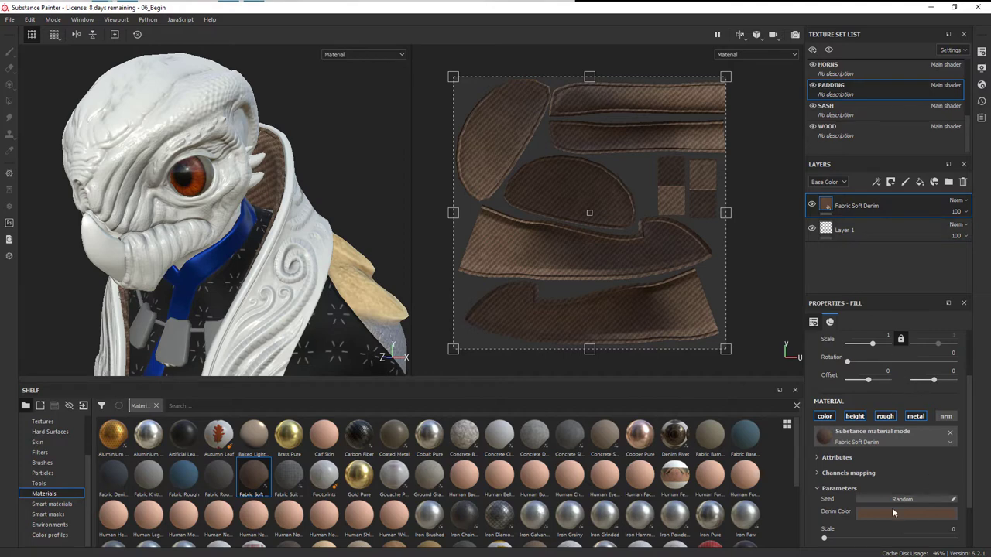
drag(826, 540, 903, 542)
alt+drag(252, 234, 298, 223)
scroll(298, 222, down, 1)
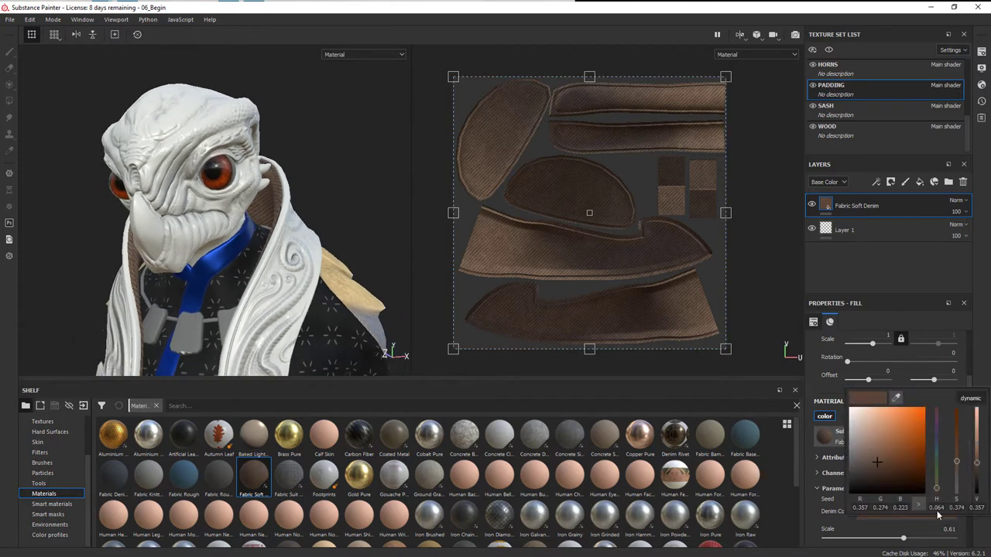
Change the Fabric Soft Denim layer's denim color to a muted blue-grey, about RGB 0.488, 0.516, 0.527.
click(912, 512)
click(938, 470)
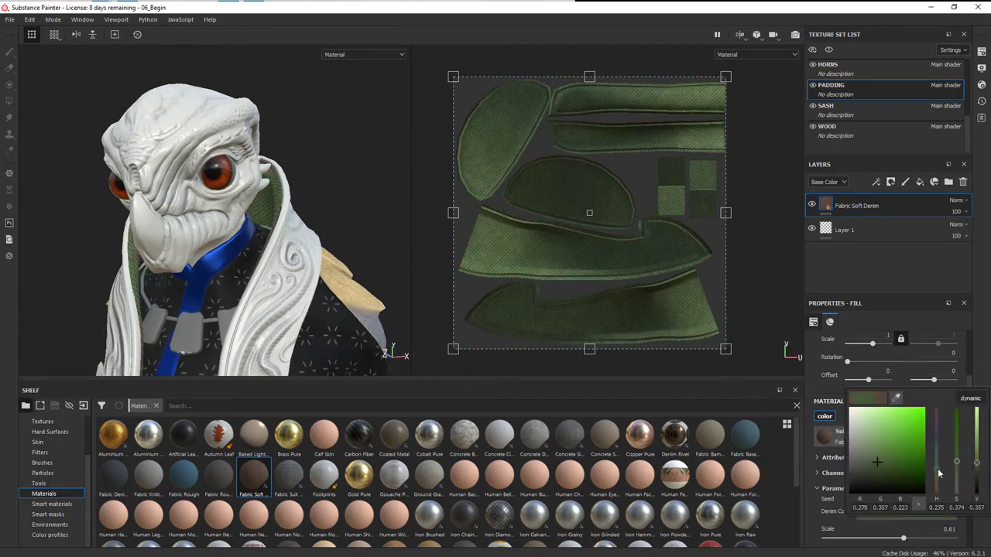
drag(878, 462, 852, 450)
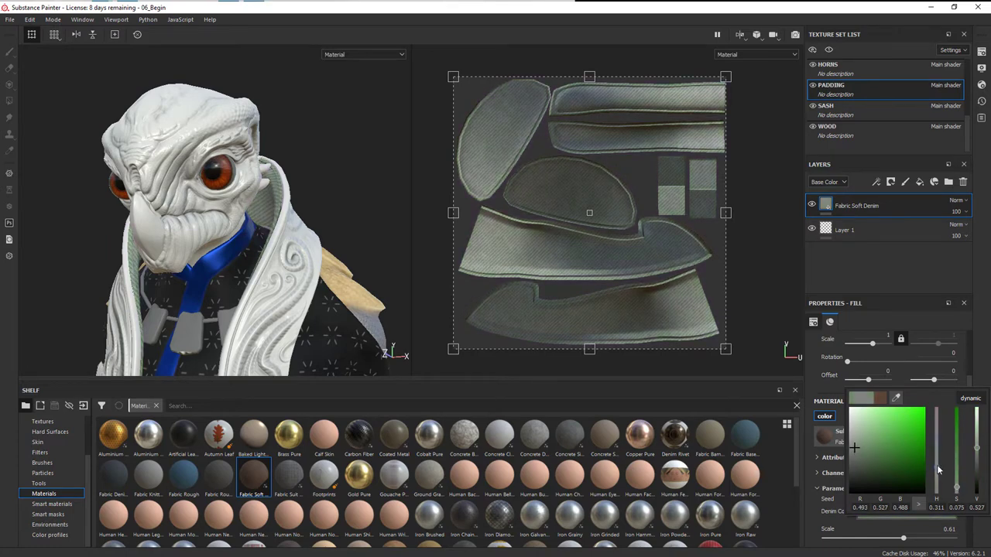
mouse_move(937, 464)
mouse_down()
mouse_move(941, 447)
mouse_move(932, 446)
mouse_up()
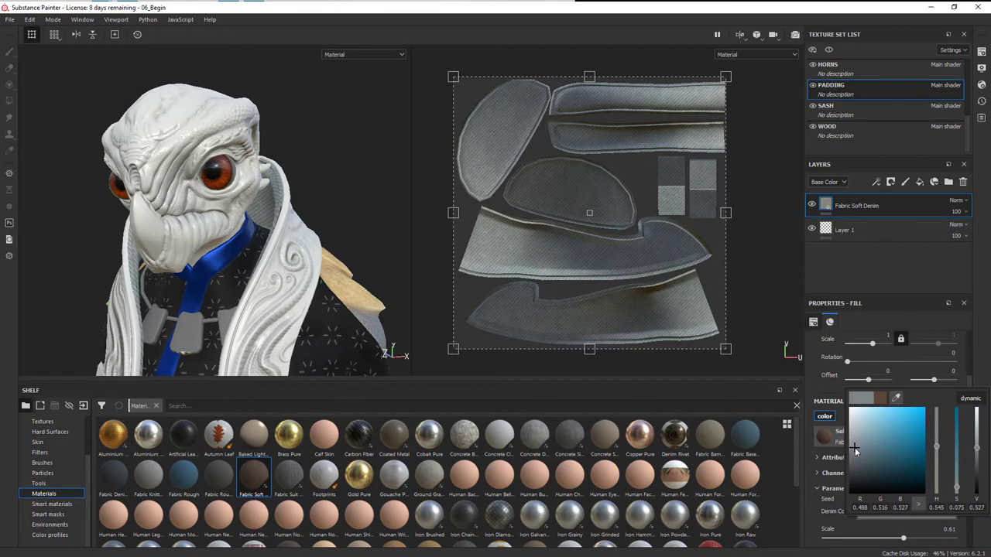
alt+drag(256, 246, 209, 246)
alt+right_drag(209, 246, 794, 247)
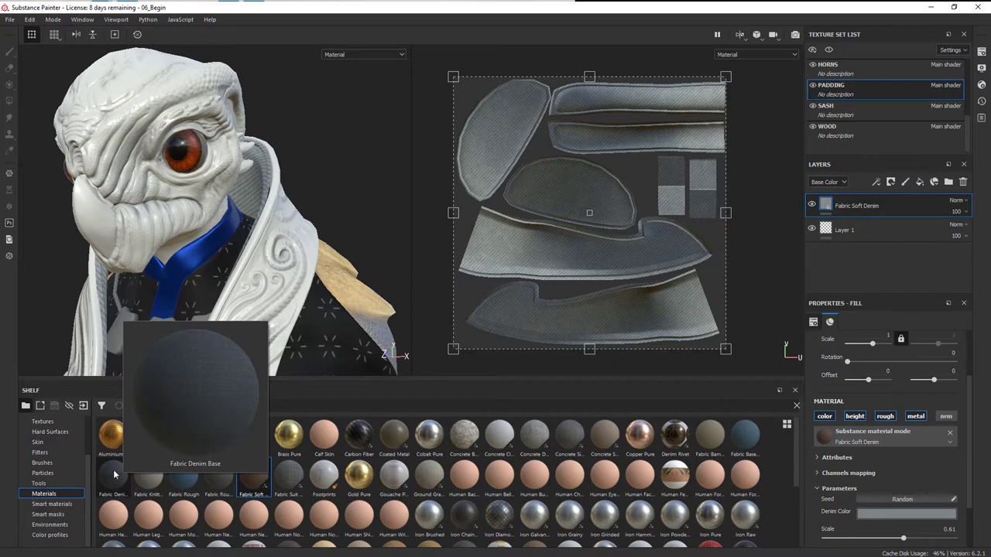
Add the Fabric Denim Base material as a new layer above Fabric Soft Denim and inspect it on the inner collar.
drag(109, 479, 705, 400)
drag(884, 209, 891, 193)
scroll(263, 247, up, 3)
alt+drag(294, 224, 339, 207)
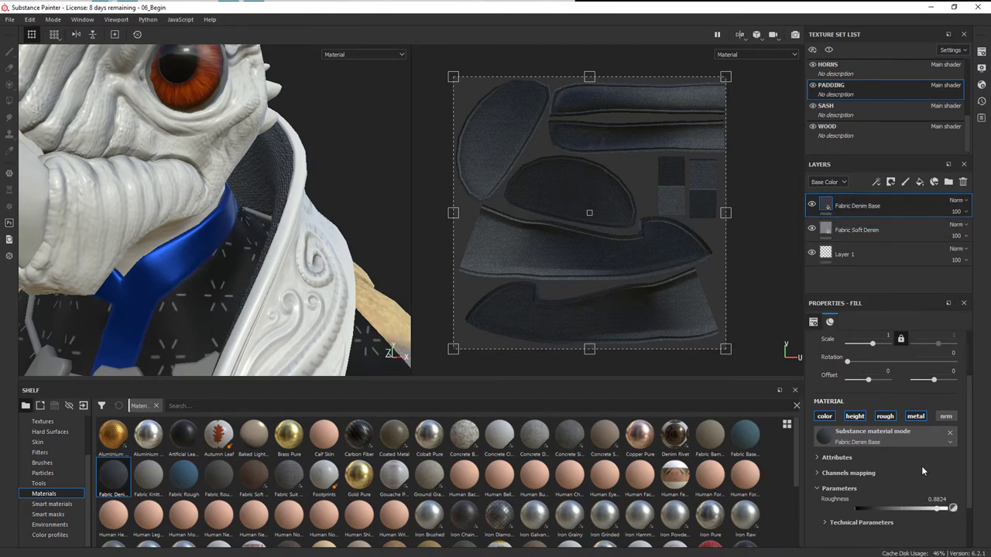
Check the Fabric Denim Base technical parameters and set the layer's UV scale to 1.78.
scroll(921, 466, down, 1)
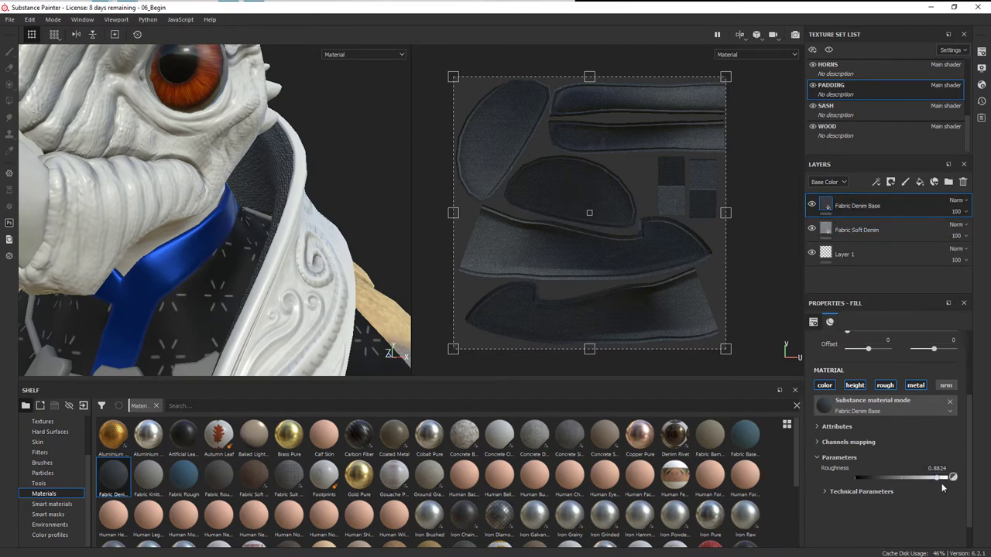
click(871, 497)
scroll(921, 489, down, 2)
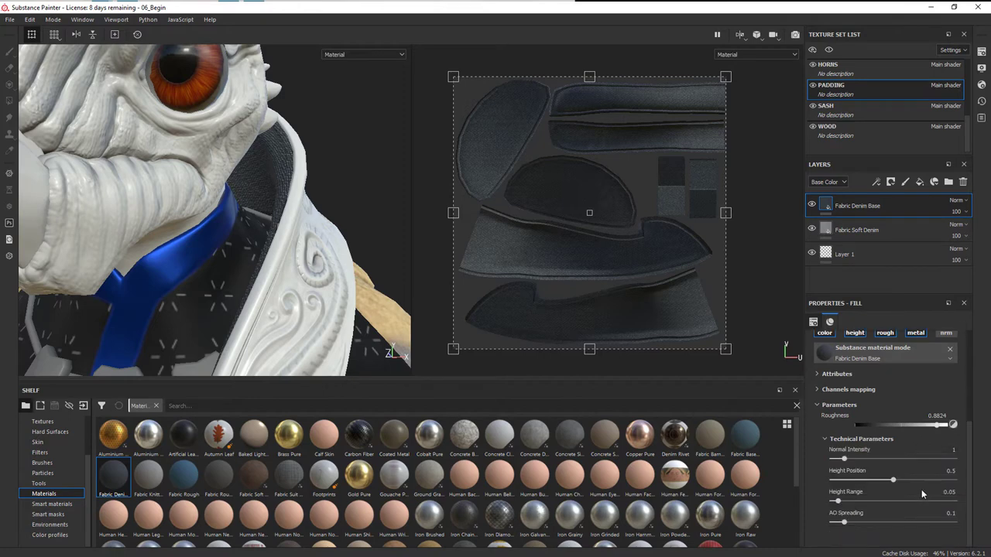
scroll(921, 493, up, 4)
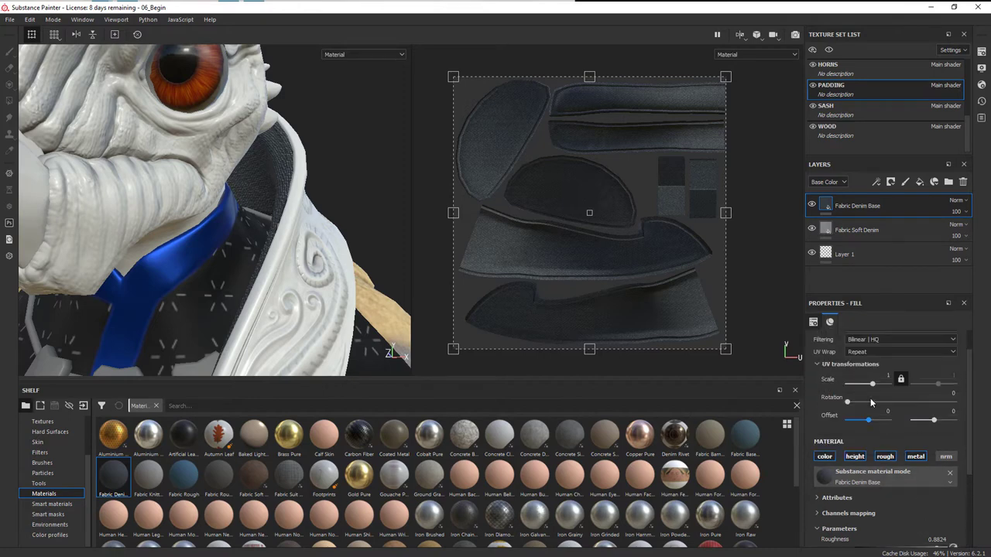
mouse_move(873, 387)
mouse_down()
mouse_move(886, 387)
mouse_move(873, 389)
mouse_up()
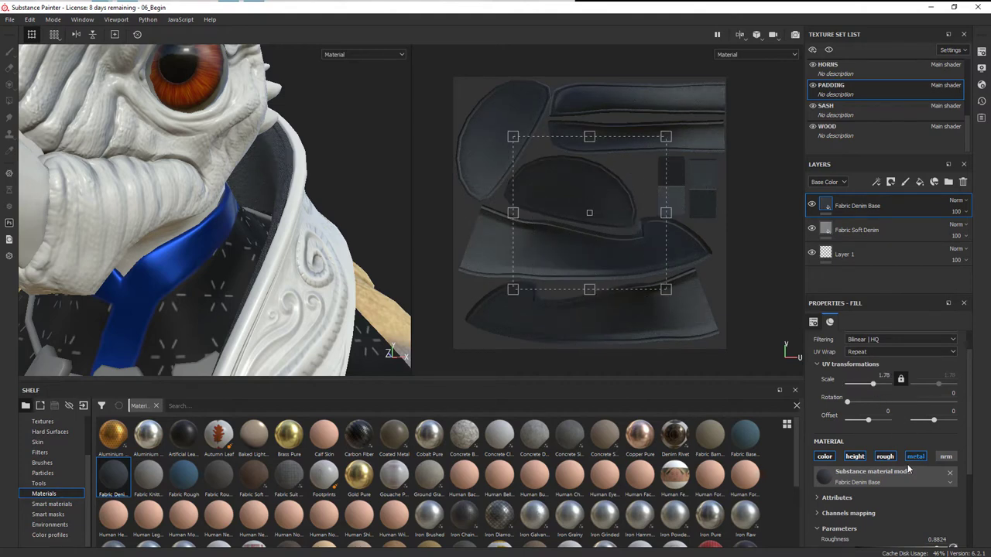
Set the Fabric Denim Base roughness to 0.8771 and check the collar from further away.
scroll(915, 486, down, 1)
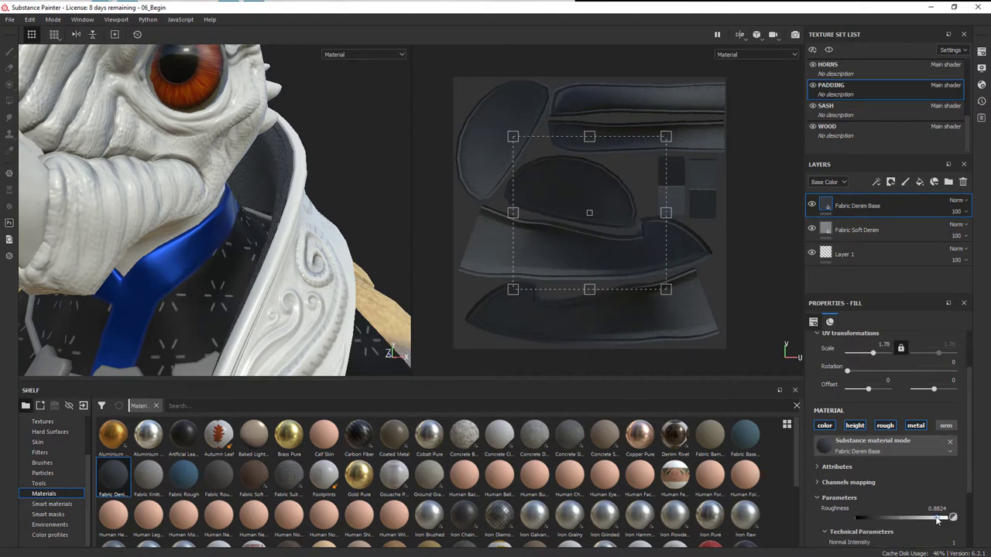
drag(908, 524, 922, 524)
alt+right_drag(272, 191, 240, 221)
alt+drag(239, 221, 286, 232)
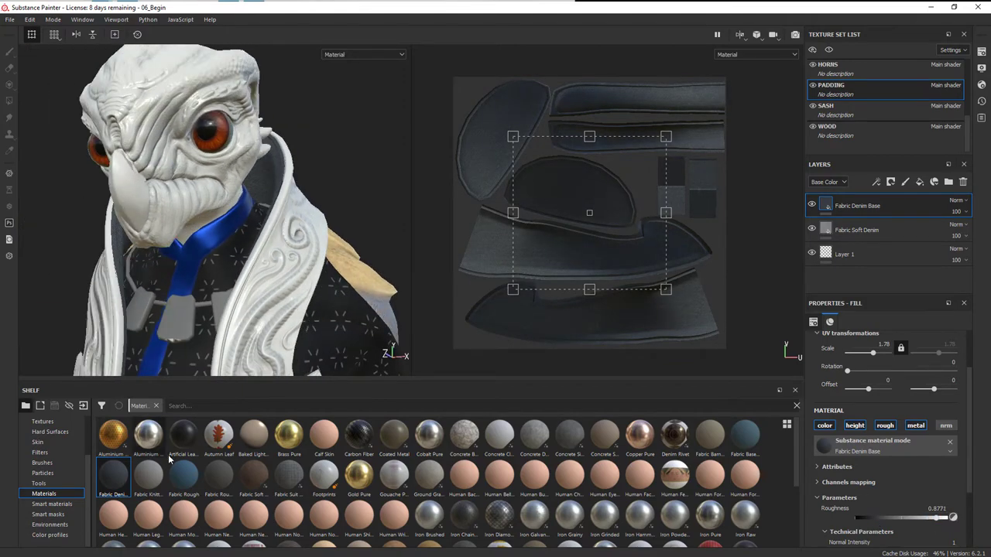
Preview the fabric smart materials and add Fabric Stretchy Sci-Fi to the top of the PADDING layer stack.
click(69, 506)
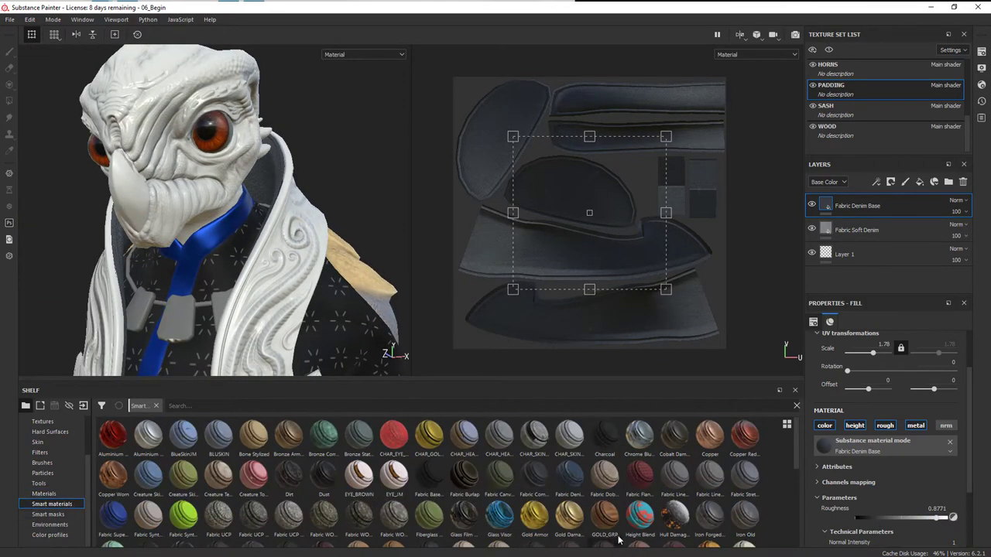
mouse_move(640, 480)
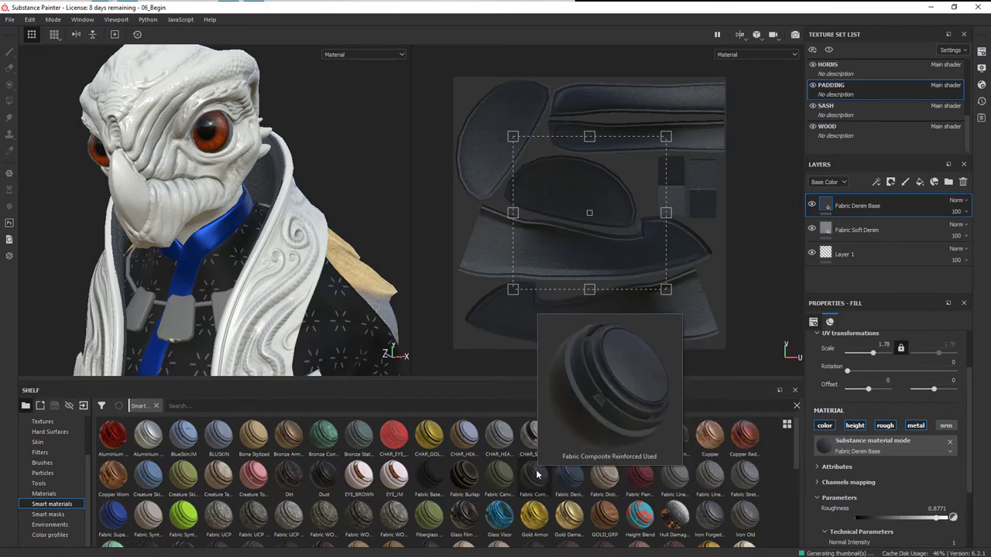
mouse_move(510, 475)
mouse_move(751, 480)
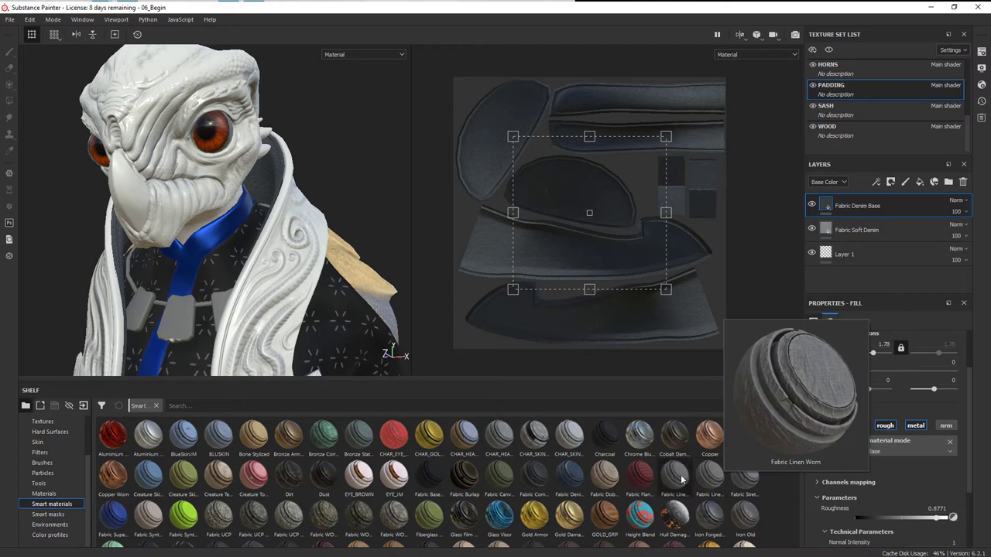
mouse_move(681, 480)
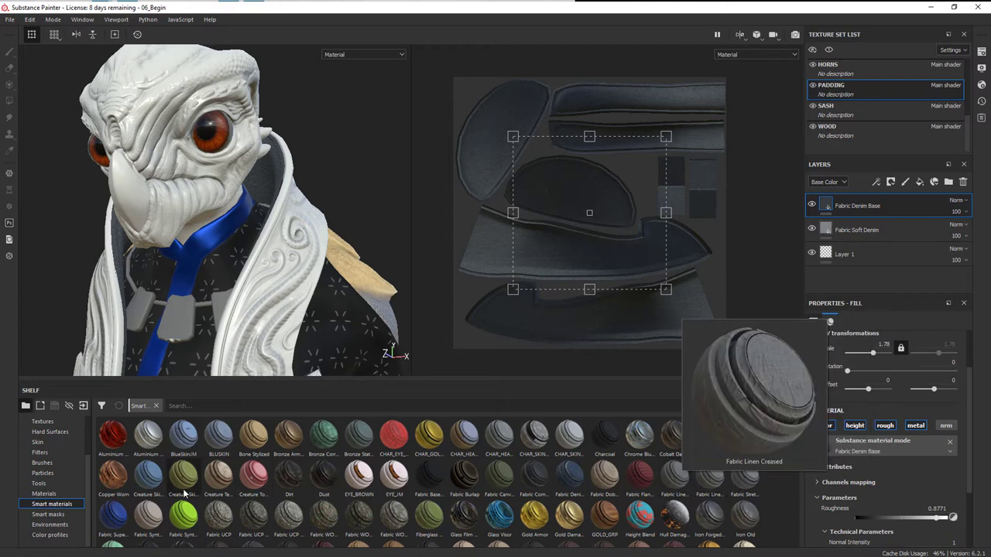
mouse_move(113, 519)
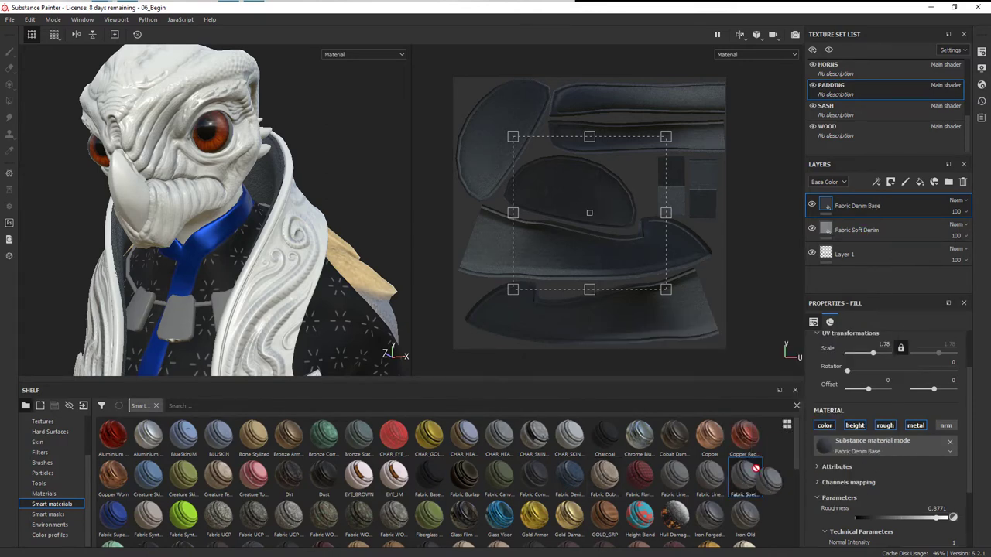
drag(744, 474, 863, 205)
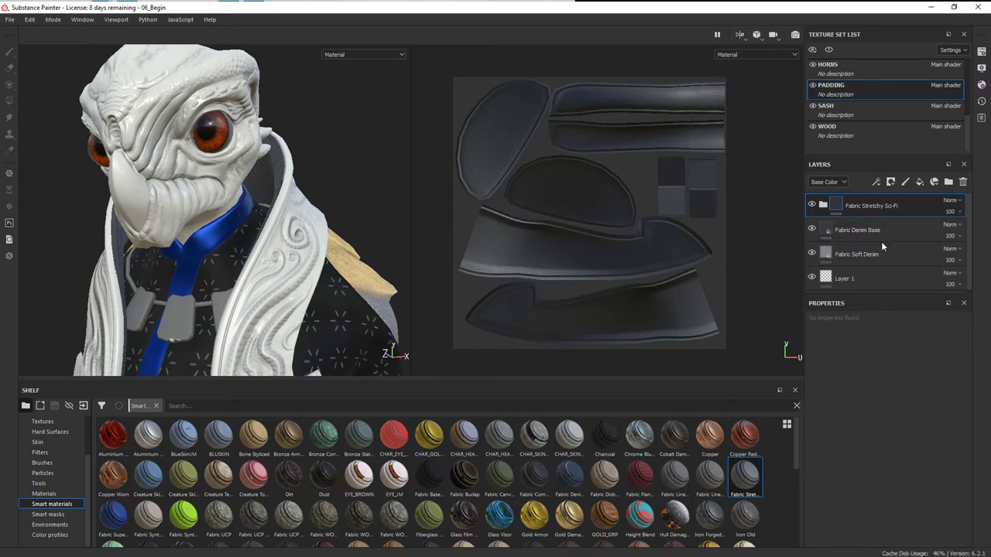
Expand the Fabric Stretchy Sci-Fi folder, inspect the fabric inside the collar, and toggle off the folder's visibility.
click(824, 204)
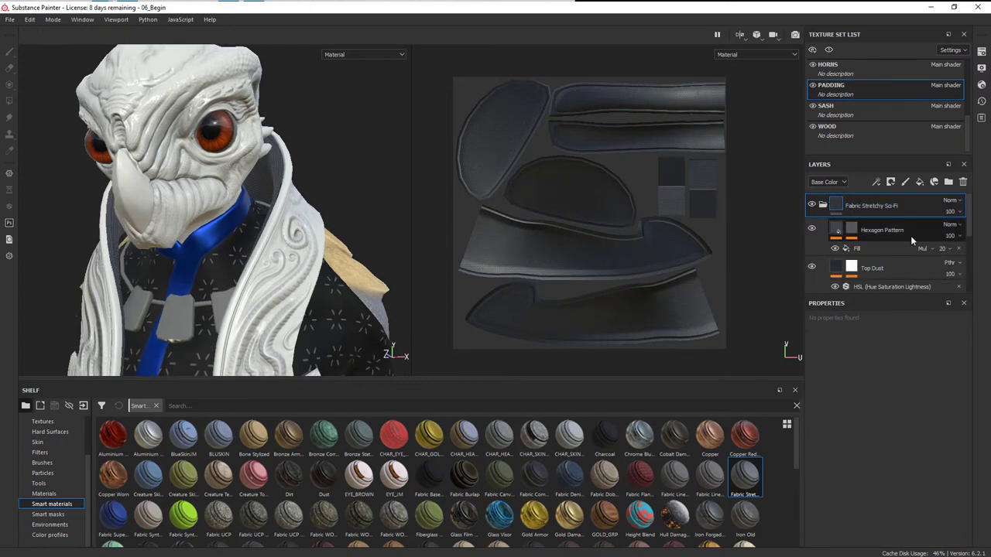
alt+right_drag(245, 172, 353, 208)
alt+drag(353, 208, 293, 217)
alt+right_drag(293, 217, 303, 220)
alt+drag(302, 220, 391, 186)
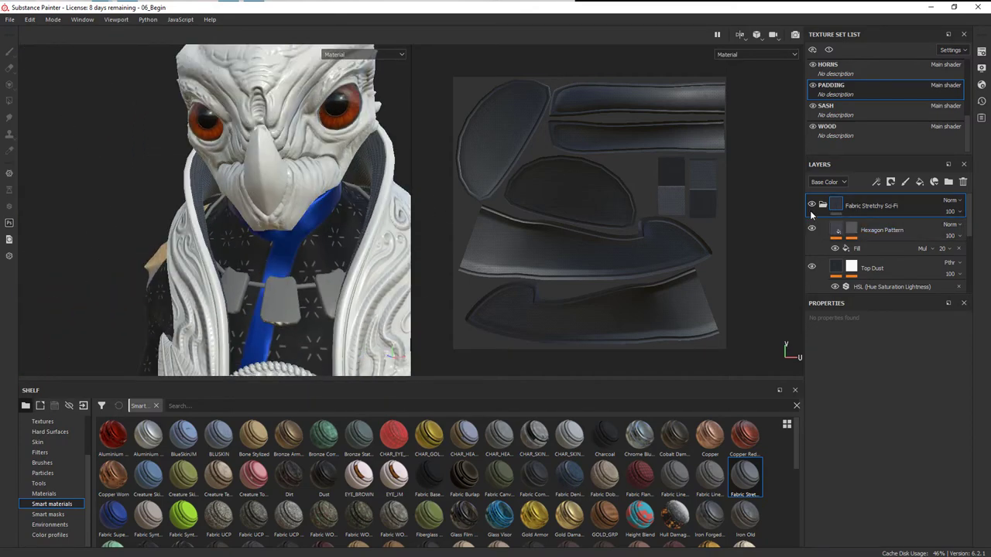
click(811, 205)
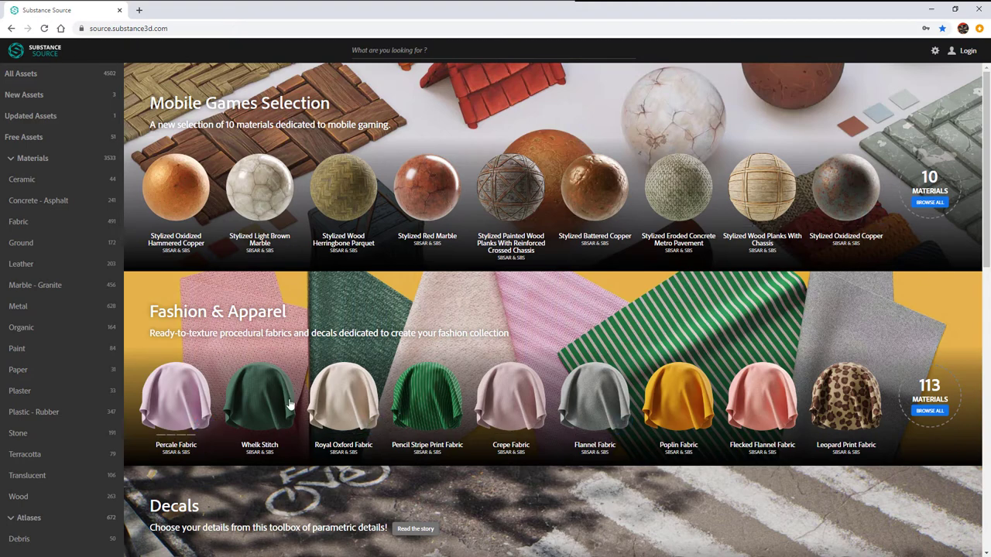
Switch to the Substance Source website in the browser and show its Fabric materials.
click(31, 220)
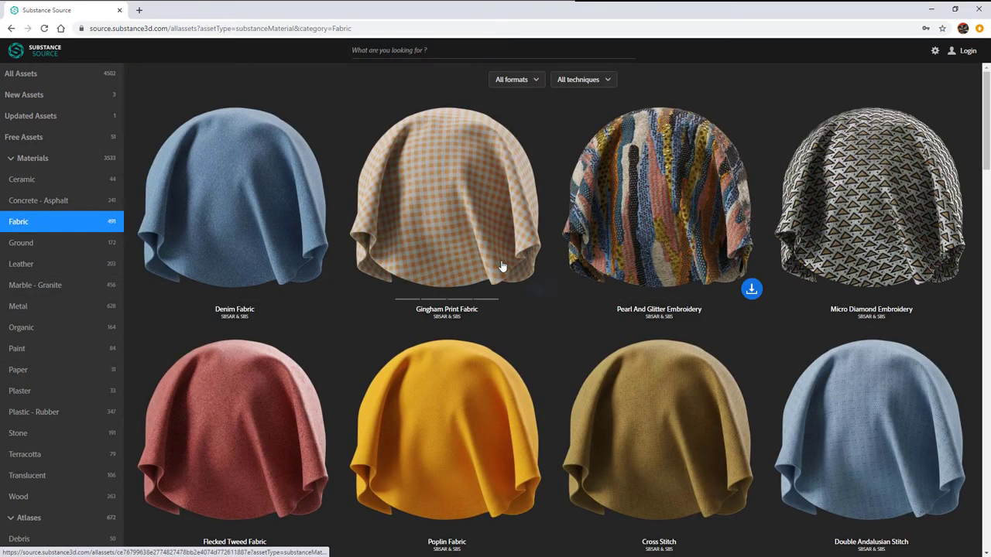
Browse the Fabric materials on Substance Source and switch back to Substance Painter.
scroll(600, 271, down, 5)
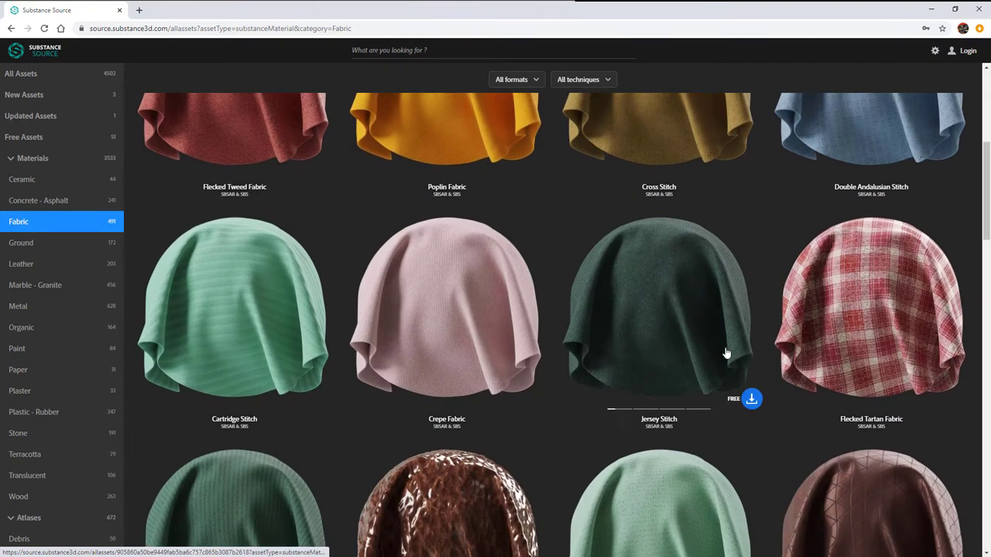
scroll(715, 347, down, 3)
scroll(715, 347, up, 3)
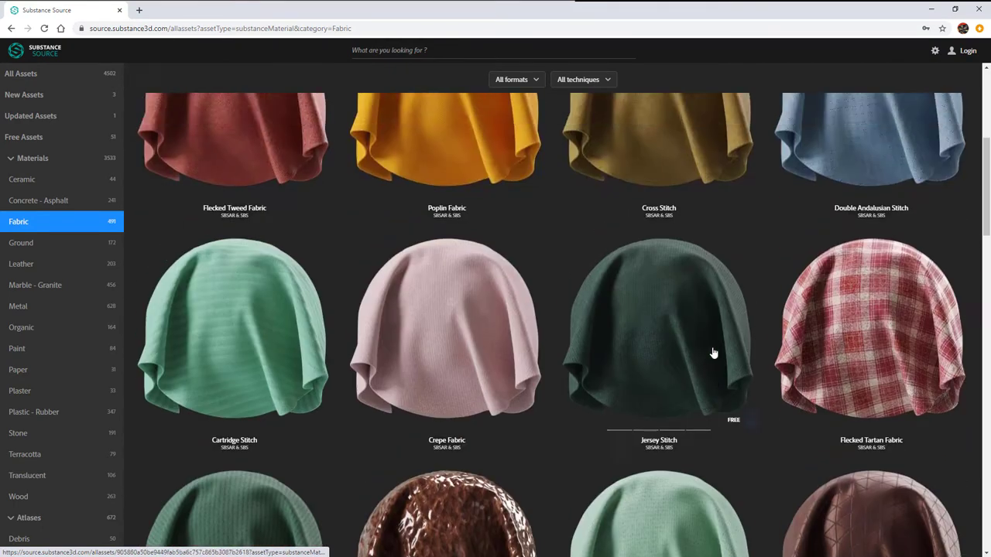
scroll(715, 356, down, 7)
scroll(716, 359, up, 3)
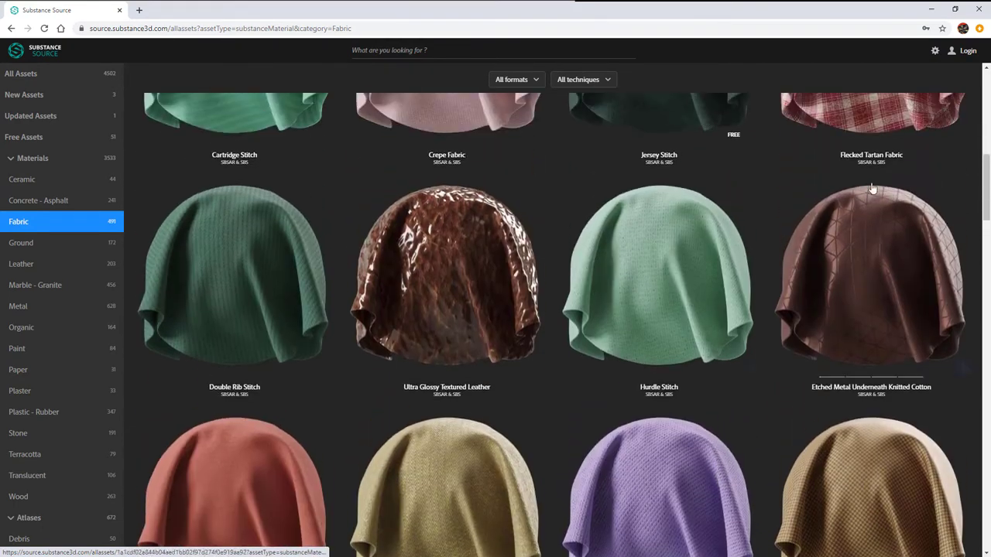
click(932, 10)
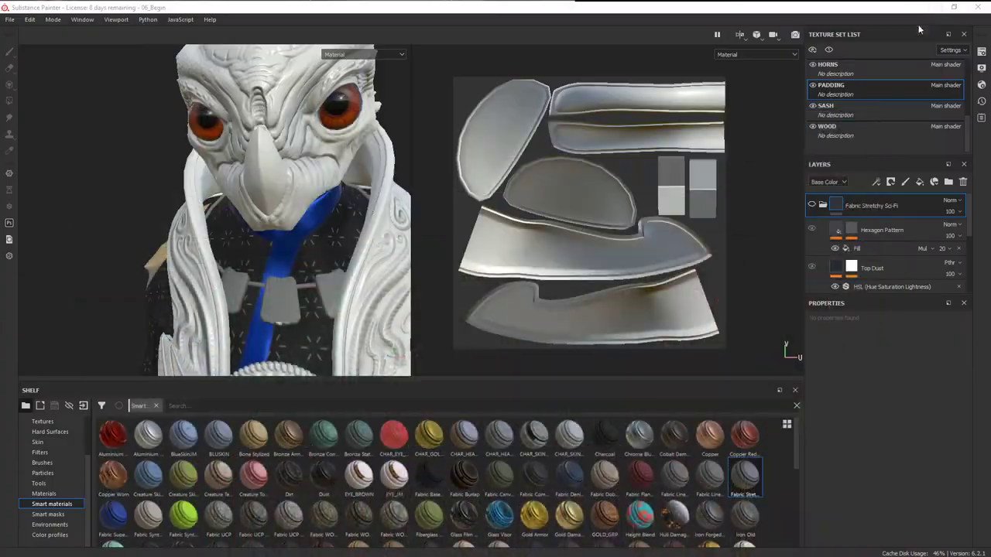
Delete the Fabric Stretchy Sci-Fi folder and the Fabric Denim Base layer, and make the Fabric Soft Denim layer visible.
click(811, 205)
click(963, 182)
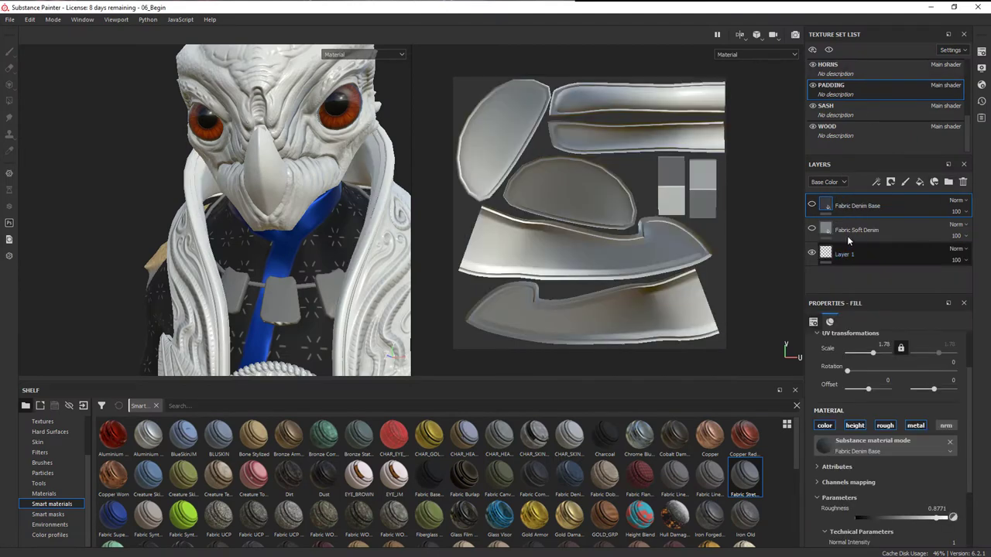
click(964, 182)
click(814, 204)
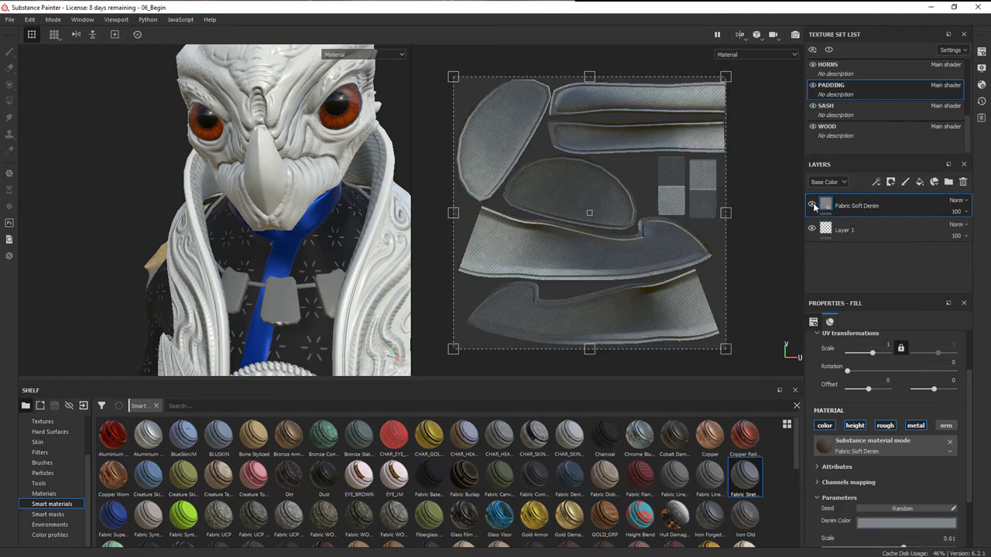
Set the Scale parameter of the Fabric Soft Denim material to 0.96.
alt+right_drag(364, 226, 306, 236)
mouse_move(307, 236)
alt+mouse_down()
mouse_move(349, 173)
mouse_move(387, 166)
mouse_move(332, 327)
mouse_move(341, 239)
mouse_move(324, 241)
alt+mouse_up()
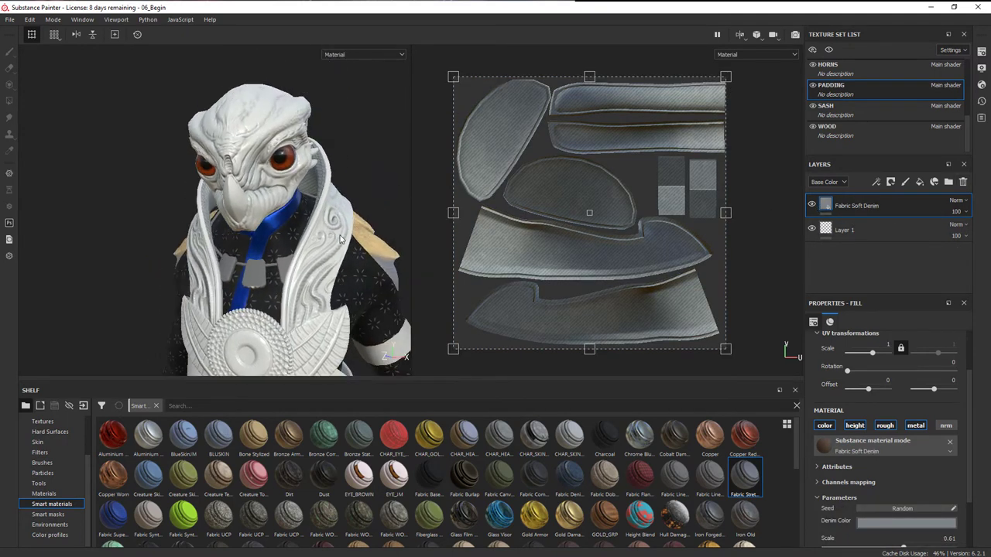
alt+right_drag(324, 242, 345, 243)
alt+drag(345, 243, 309, 246)
alt+right_drag(309, 246, 292, 248)
alt+middle_drag(292, 247, 342, 196)
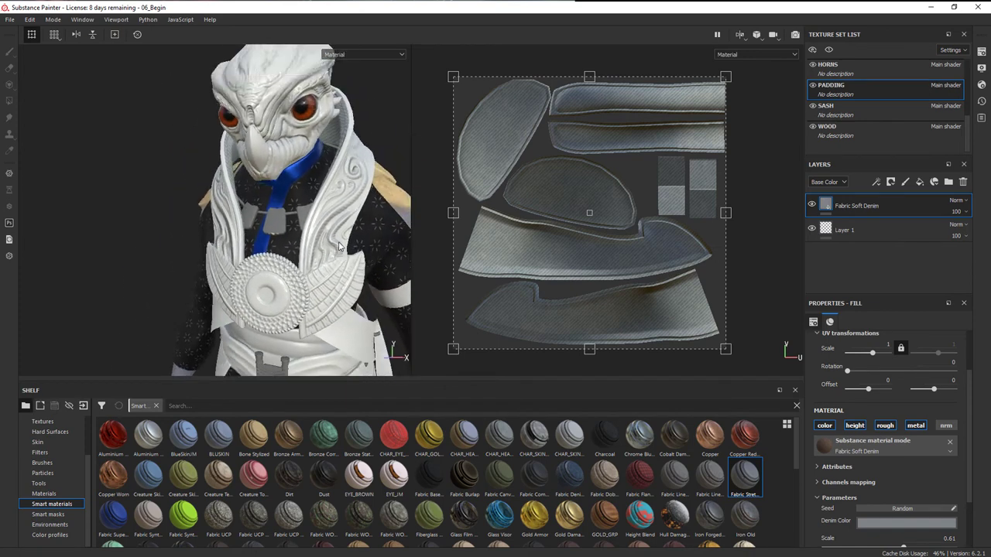
alt+drag(338, 243, 334, 244)
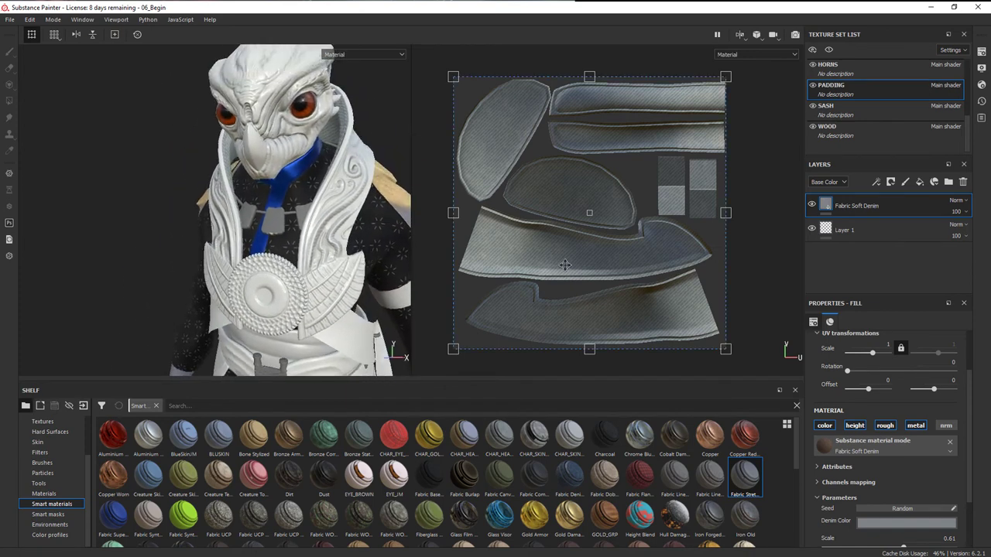
click(907, 539)
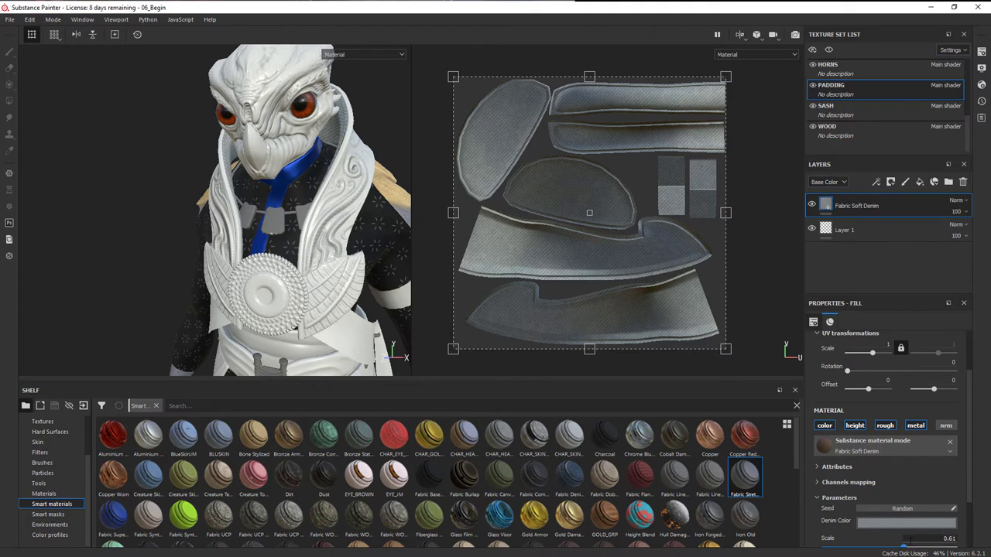
scroll(923, 529, down, 1)
click(904, 518)
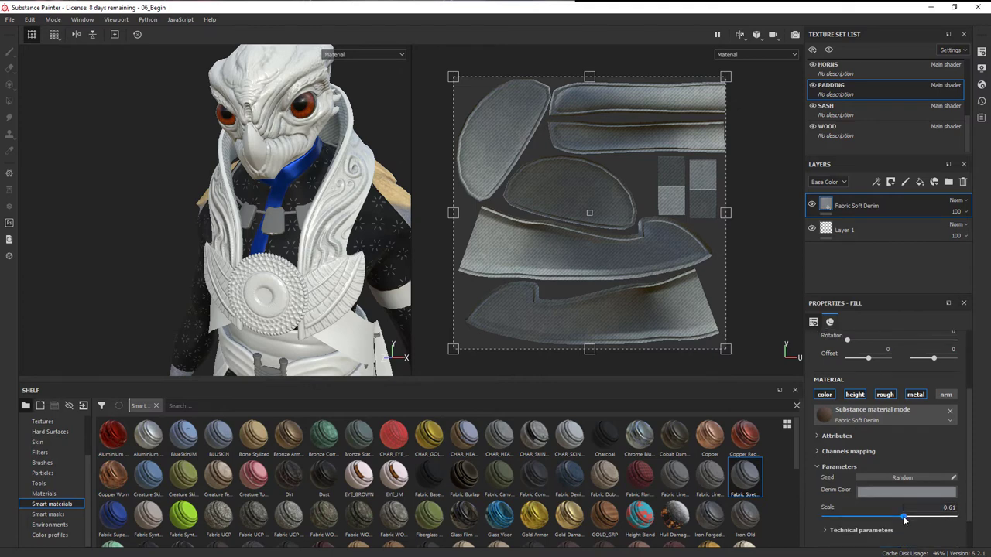
drag(904, 520, 950, 519)
Examine the rescaled soft denim on the collar and compare it with the rest of the outfit from several angles.
alt+drag(384, 210, 378, 172)
alt+right_drag(327, 178, 473, 241)
alt+right_drag(382, 226, 333, 225)
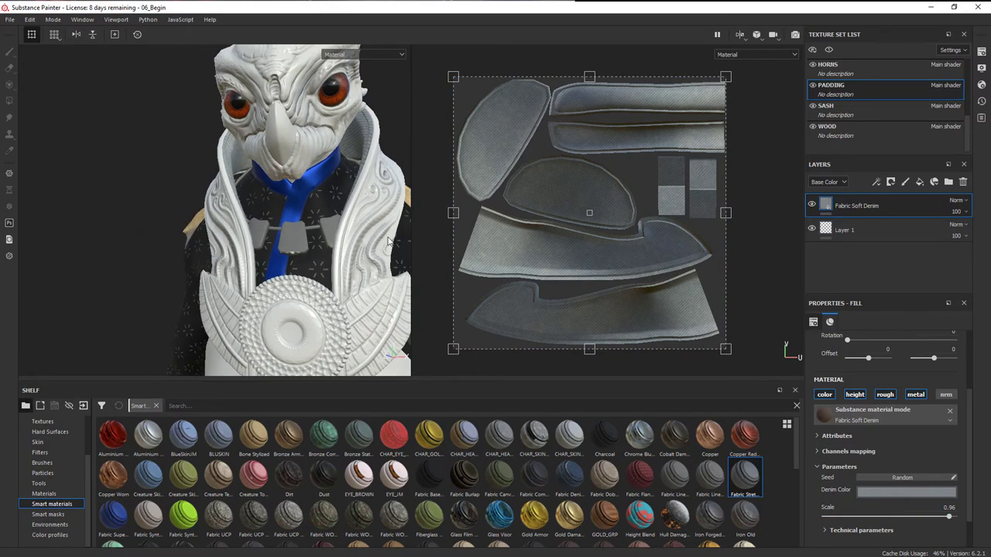
alt+middle_drag(363, 325, 314, 220)
alt+middle_drag(267, 298, 292, 186)
alt+drag(292, 186, 215, 118)
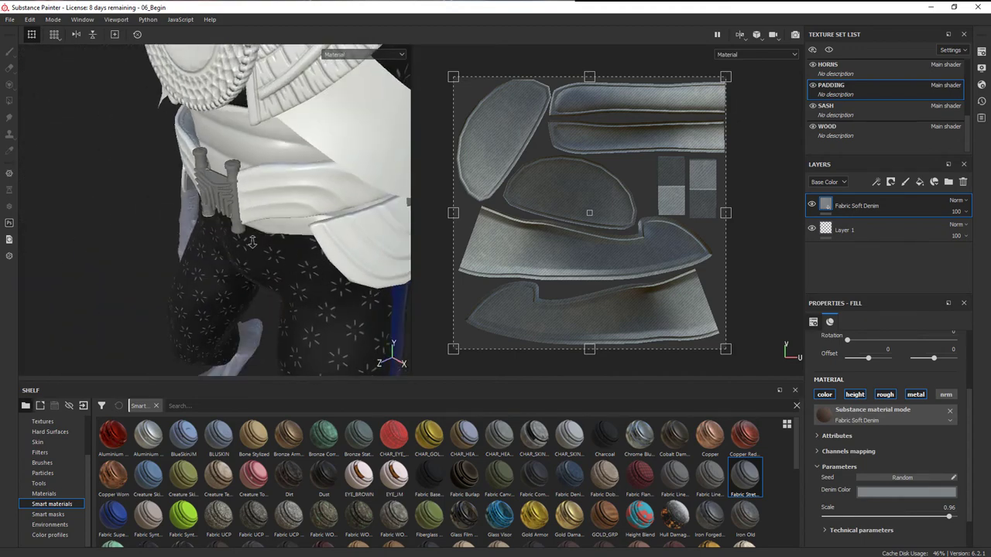
alt+middle_drag(217, 120, 232, 323)
alt+drag(233, 324, 271, 302)
alt+middle_drag(285, 166, 321, 274)
alt+drag(319, 273, 548, 243)
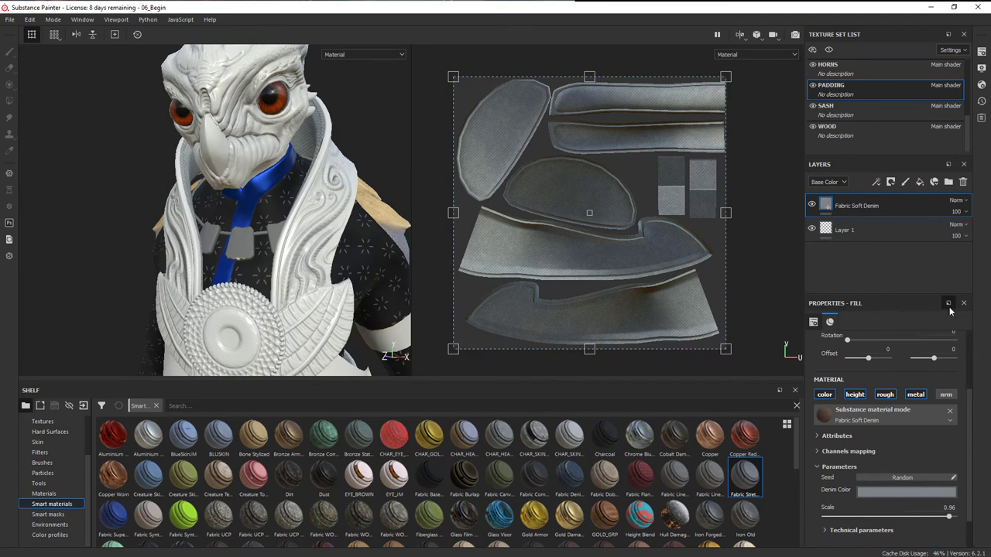
Add a paint layer above Fabric Soft Denim and choose the Dirt Spots brush.
click(905, 183)
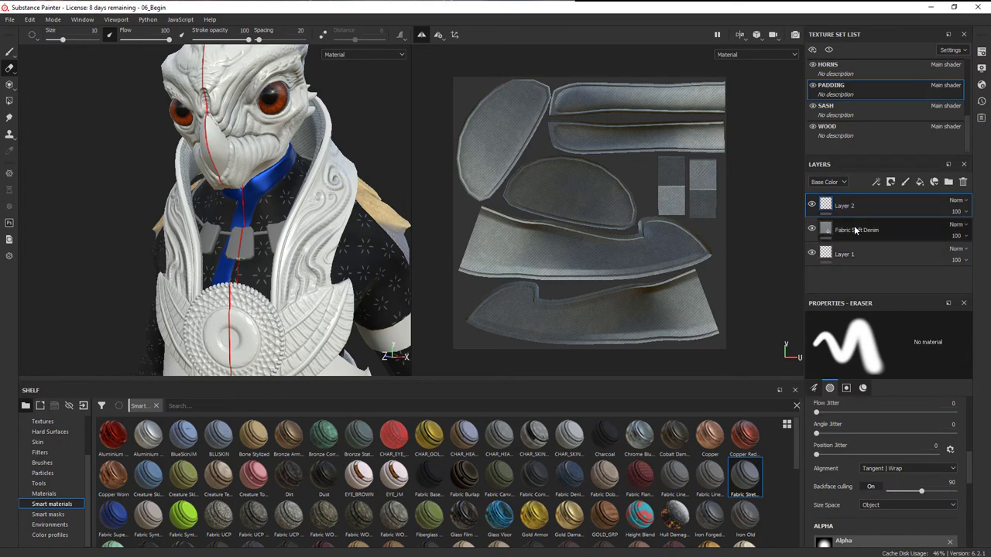
click(42, 462)
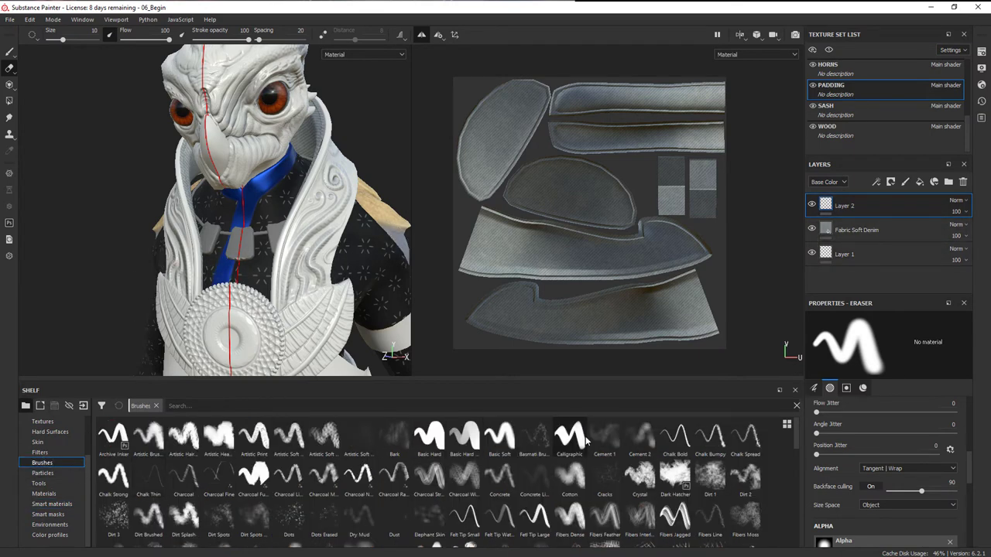
click(224, 525)
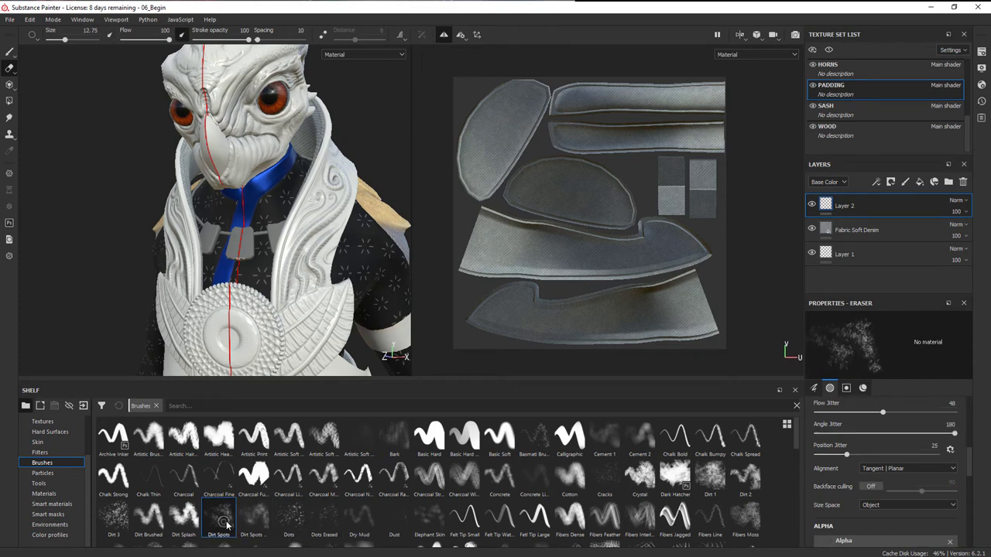
alt+drag(310, 223, 335, 188)
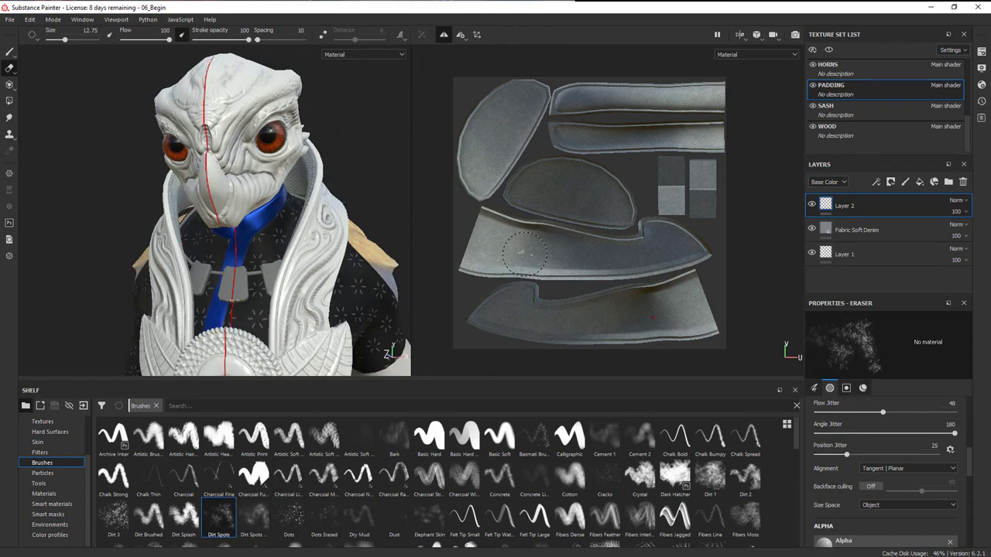
Switch to the Paint tool with the Dirt Spots brush and limit its material channels to color only.
key(p)
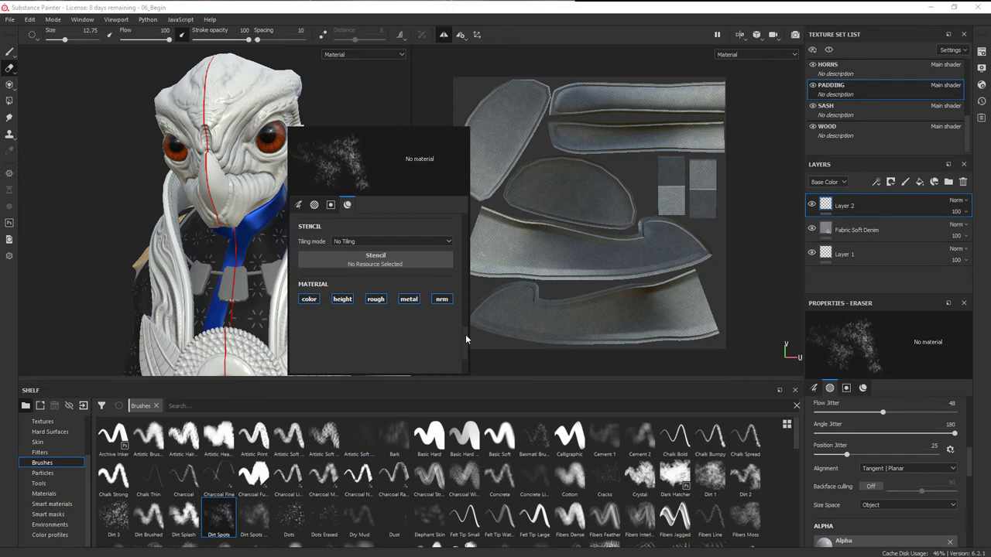
scroll(465, 334, down, 2)
click(10, 54)
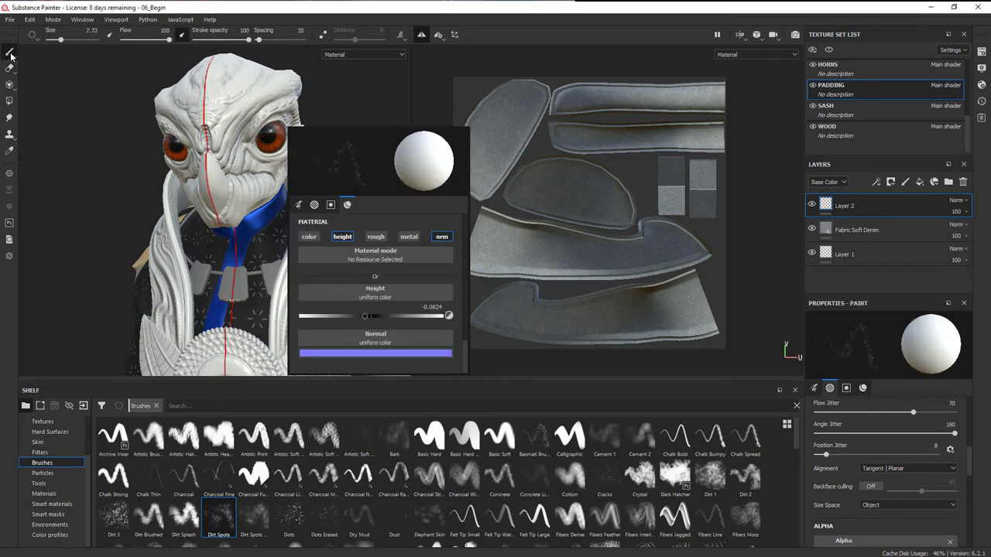
click(224, 521)
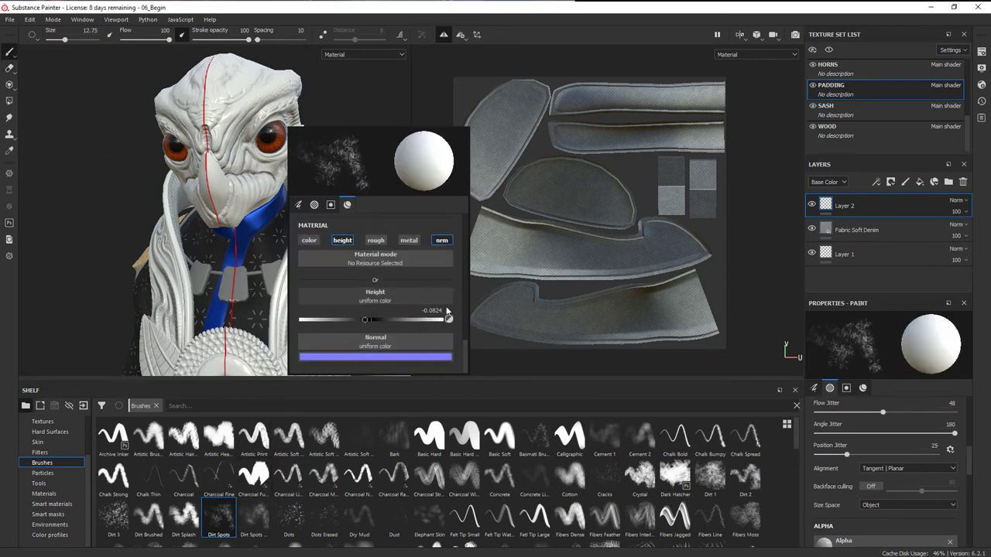
click(309, 240)
click(343, 240)
click(441, 240)
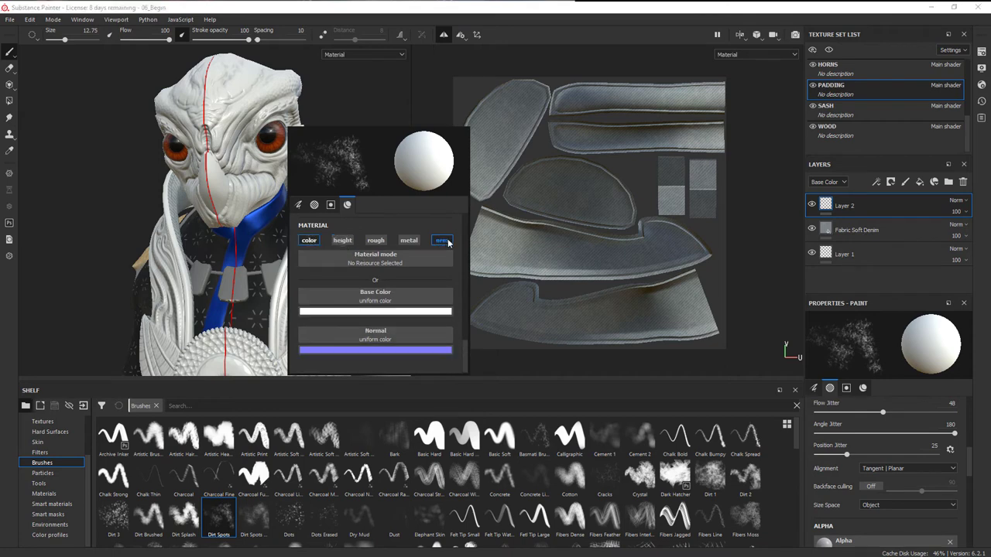
Set the brush's base color to a muted dusty brown.
click(386, 312)
drag(442, 371, 391, 379)
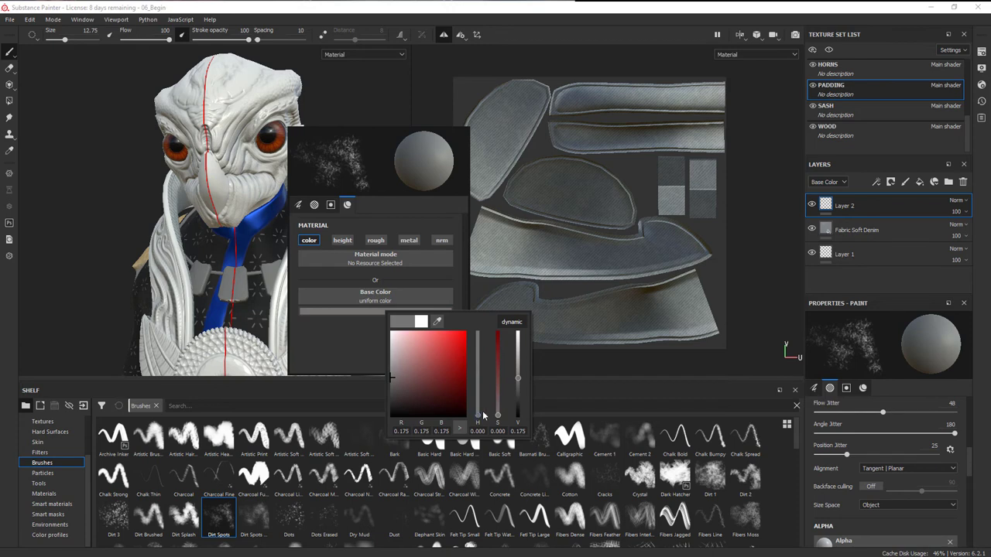
mouse_move(498, 416)
mouse_down()
mouse_move(499, 393)
mouse_move(478, 406)
mouse_up()
click(358, 114)
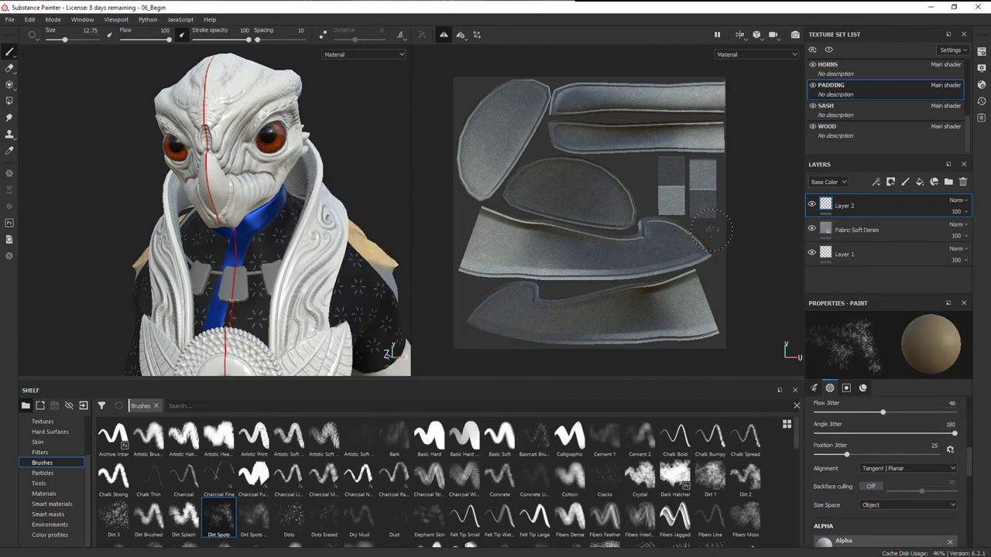
Lower the opacity of Layer 2 to 32.
alt+drag(299, 199, 361, 211)
mouse_move(308, 155)
alt+mouse_down()
mouse_move(329, 158)
mouse_move(341, 178)
mouse_move(339, 226)
mouse_move(364, 240)
mouse_move(291, 190)
alt+mouse_up()
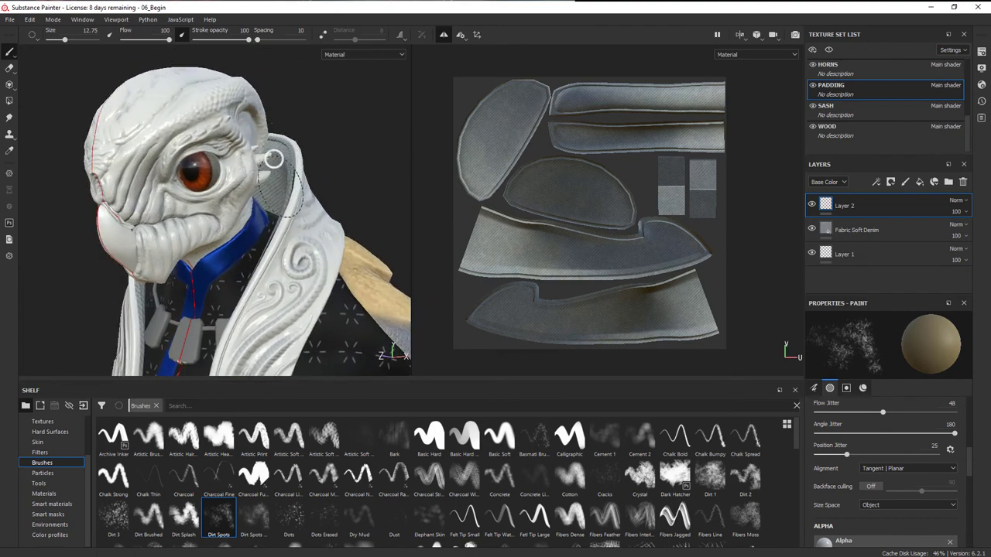
alt+drag(298, 215, 340, 211)
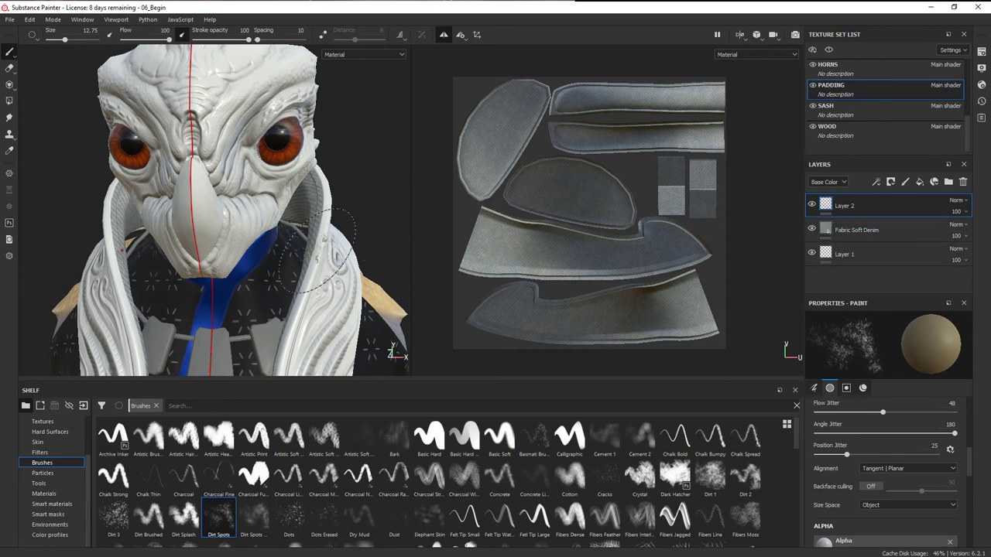
alt+drag(313, 258, 261, 269)
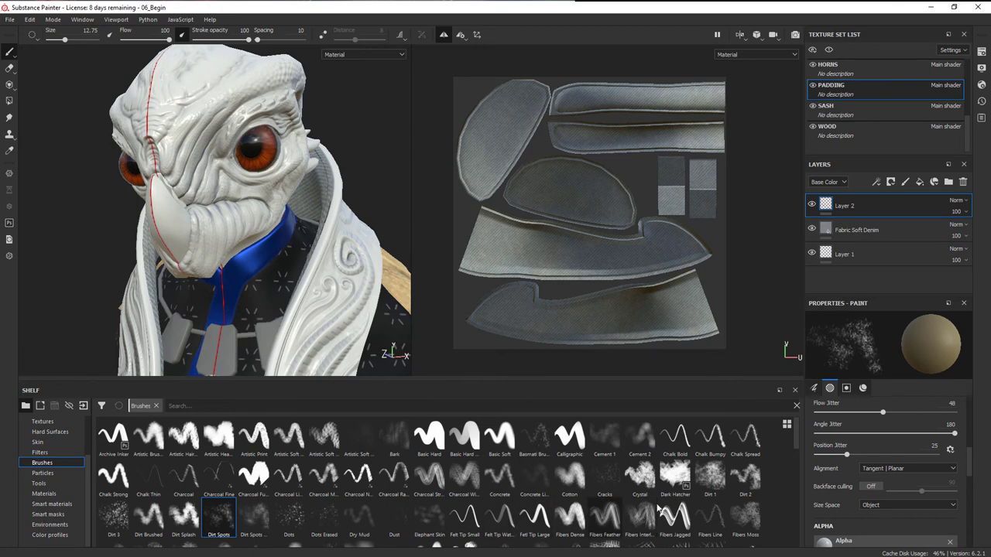
click(957, 211)
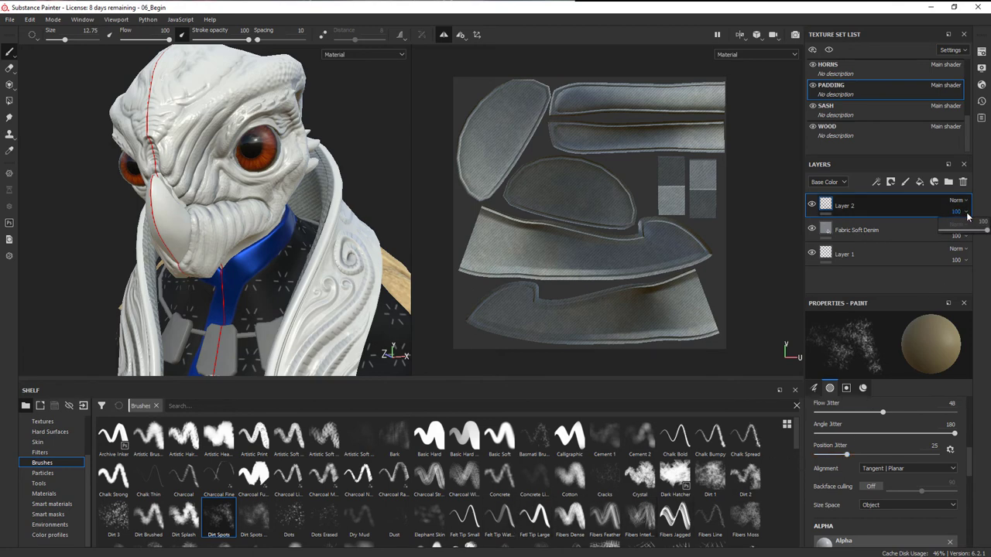
drag(986, 232, 955, 232)
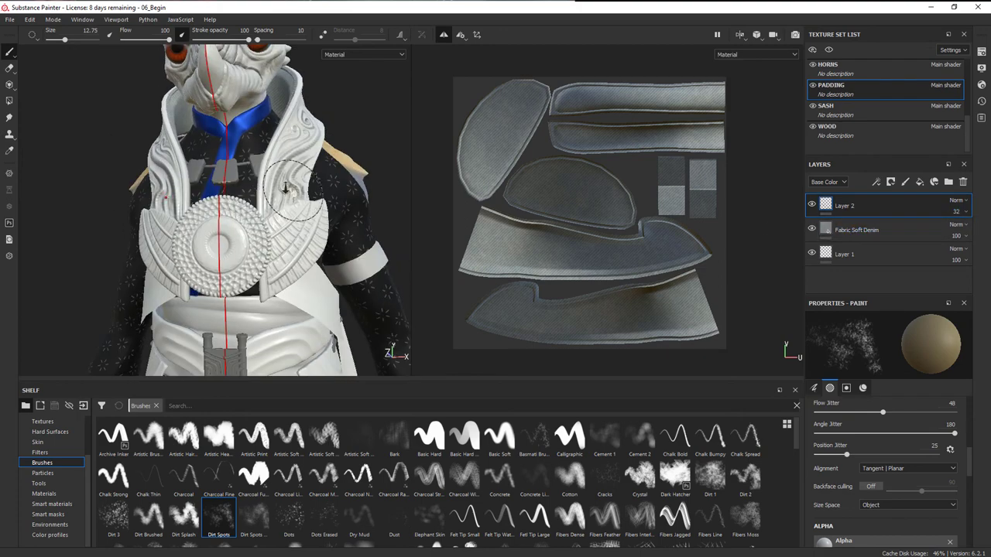
Show more of the character's upper body and turn off painting symmetry.
alt+right_drag(285, 188, 267, 213)
alt+drag(267, 213, 277, 248)
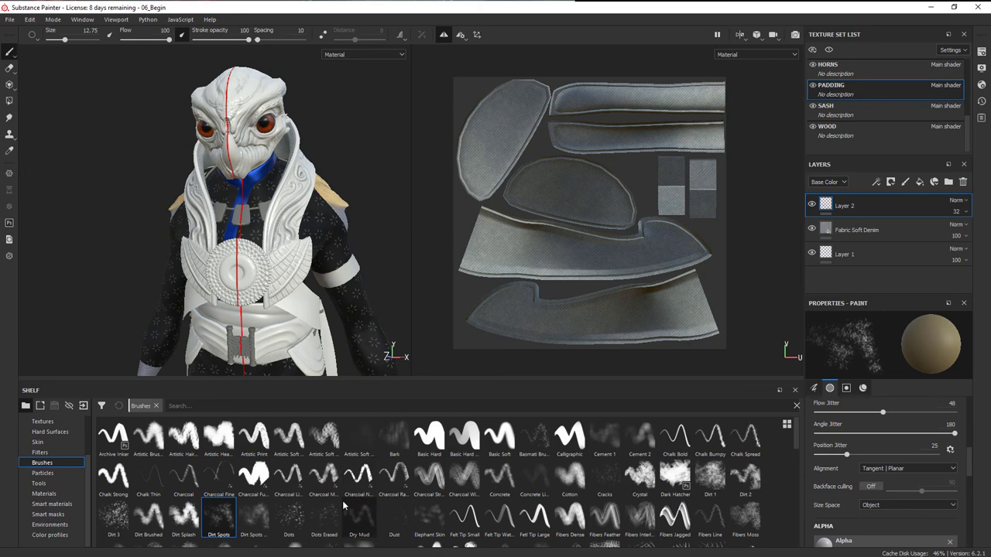
mouse_move(343, 505)
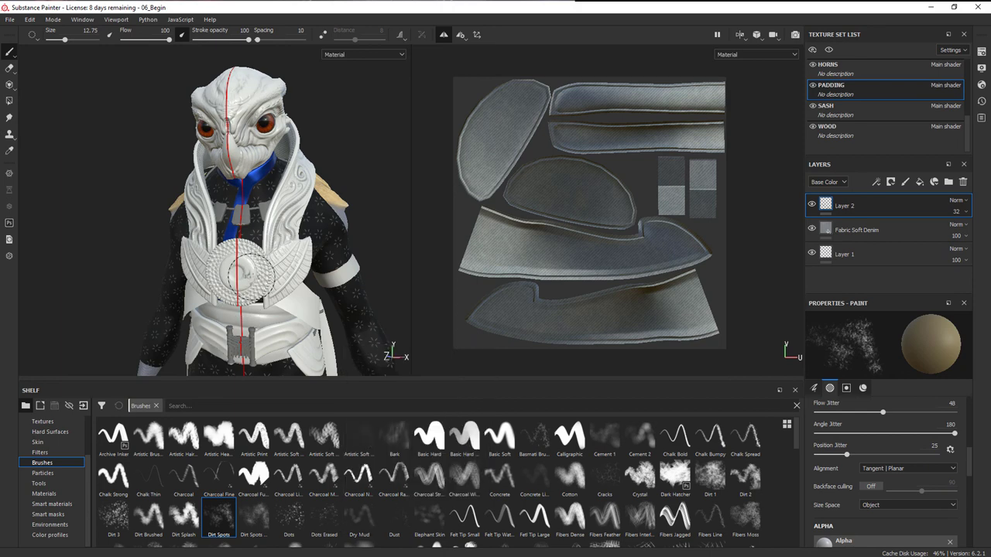
click(444, 36)
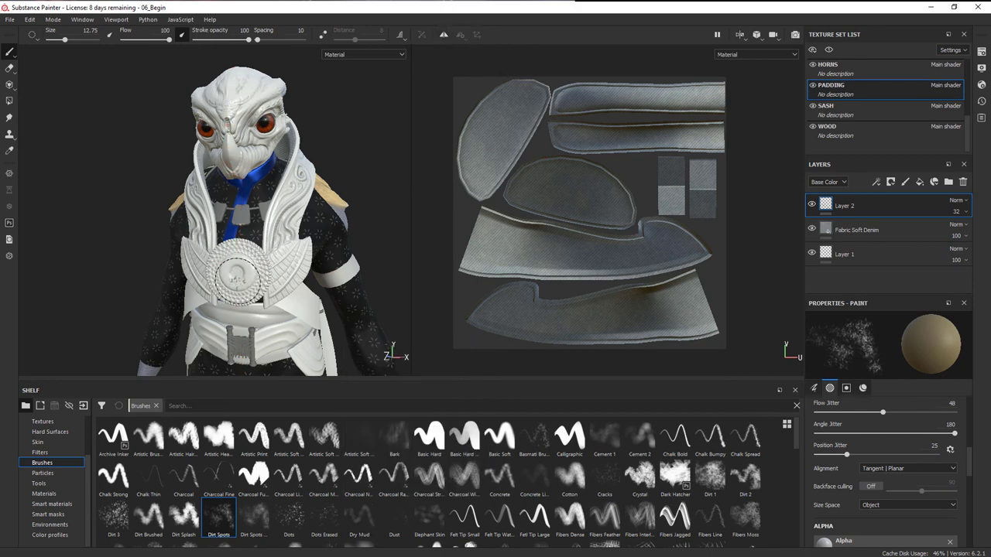